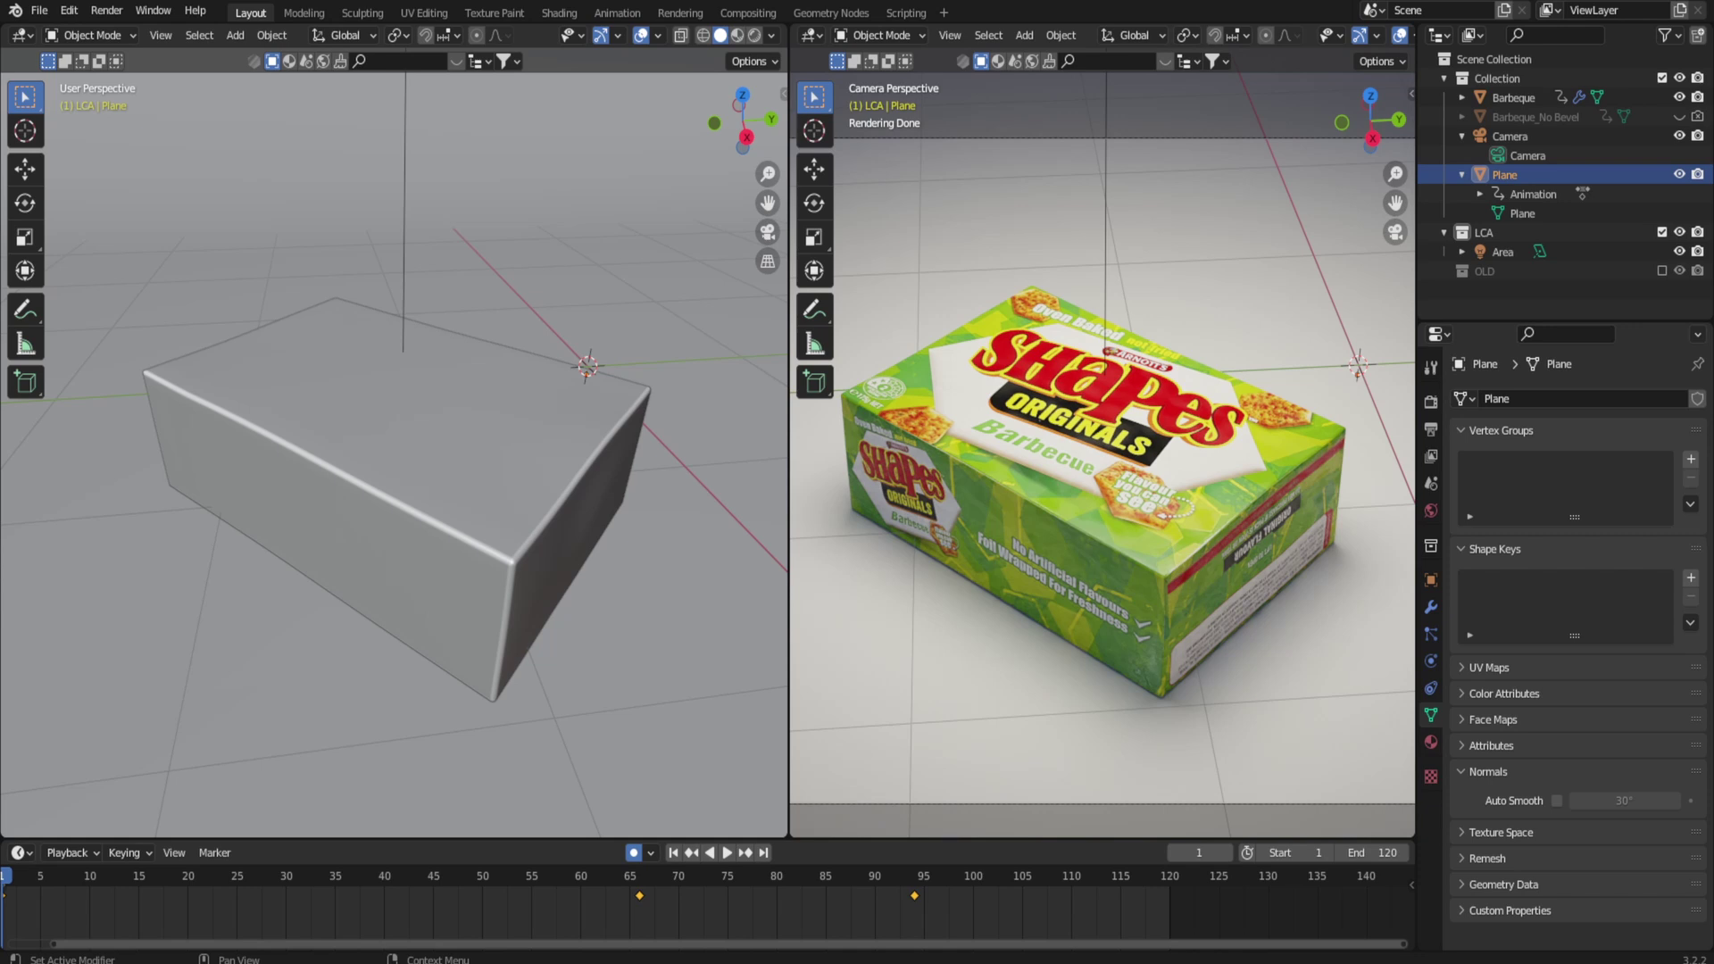
pyautogui.moveTo(525, 439); pyautogui.dragTo(433, 467, button='middle')
pyautogui.scroll(5, 524, 467)
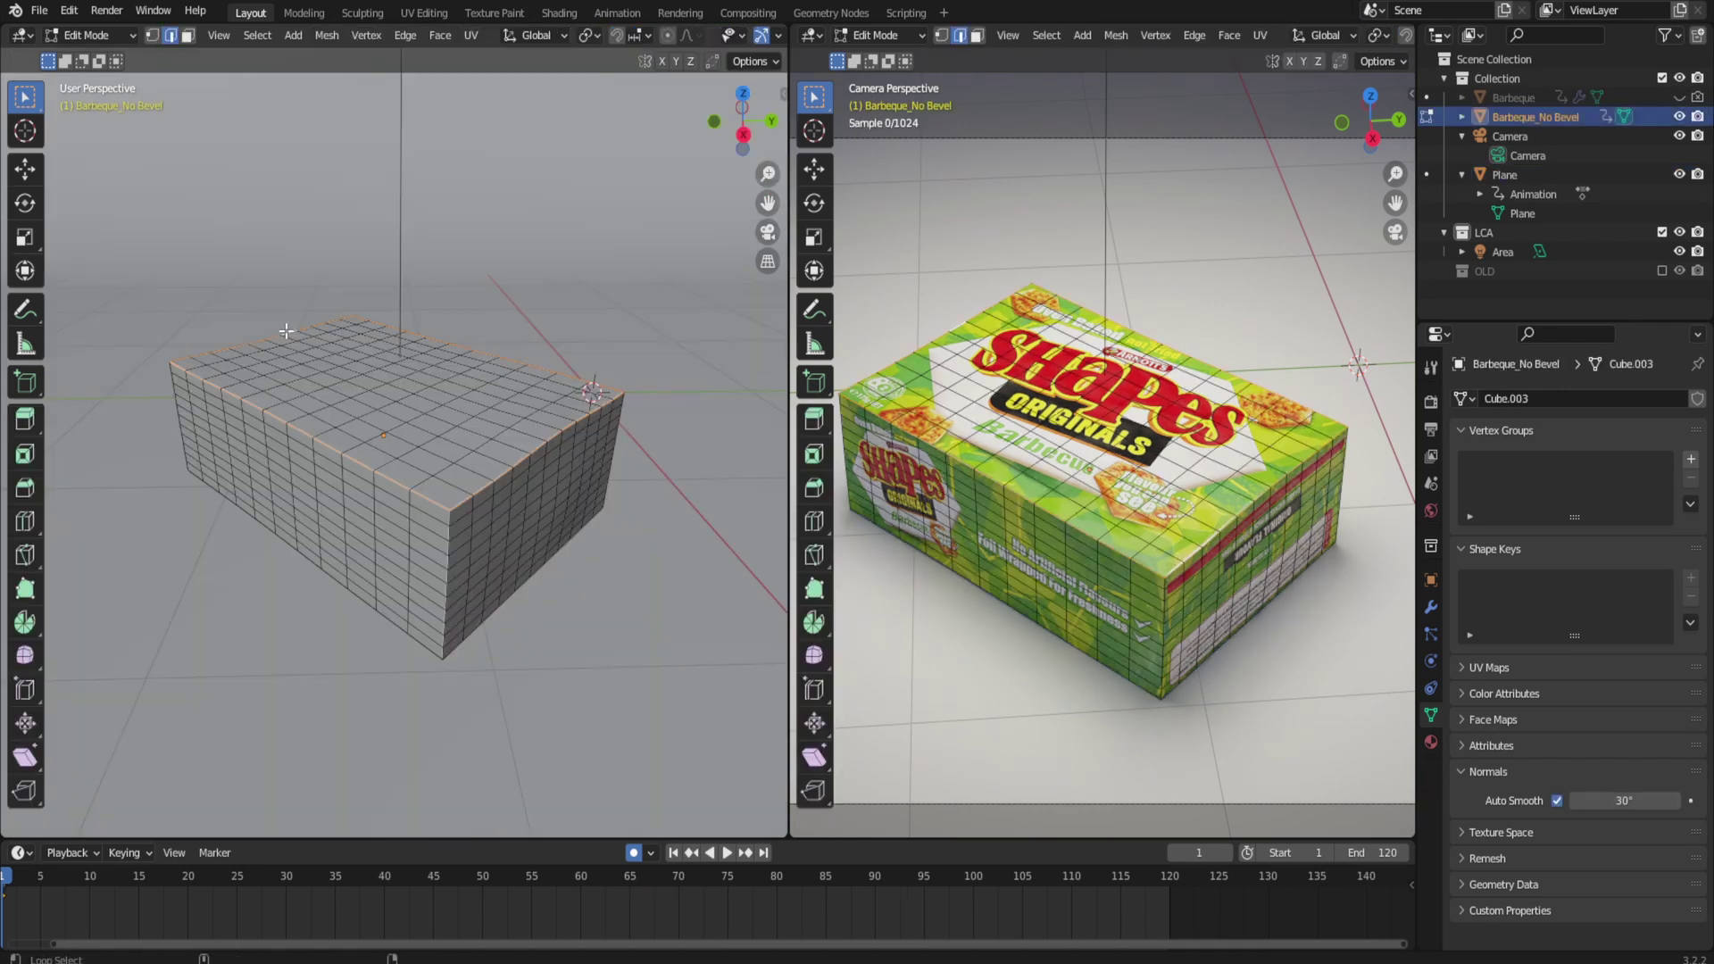
pyautogui.moveTo(439, 406); pyautogui.dragTo(550, 444, button='middle')
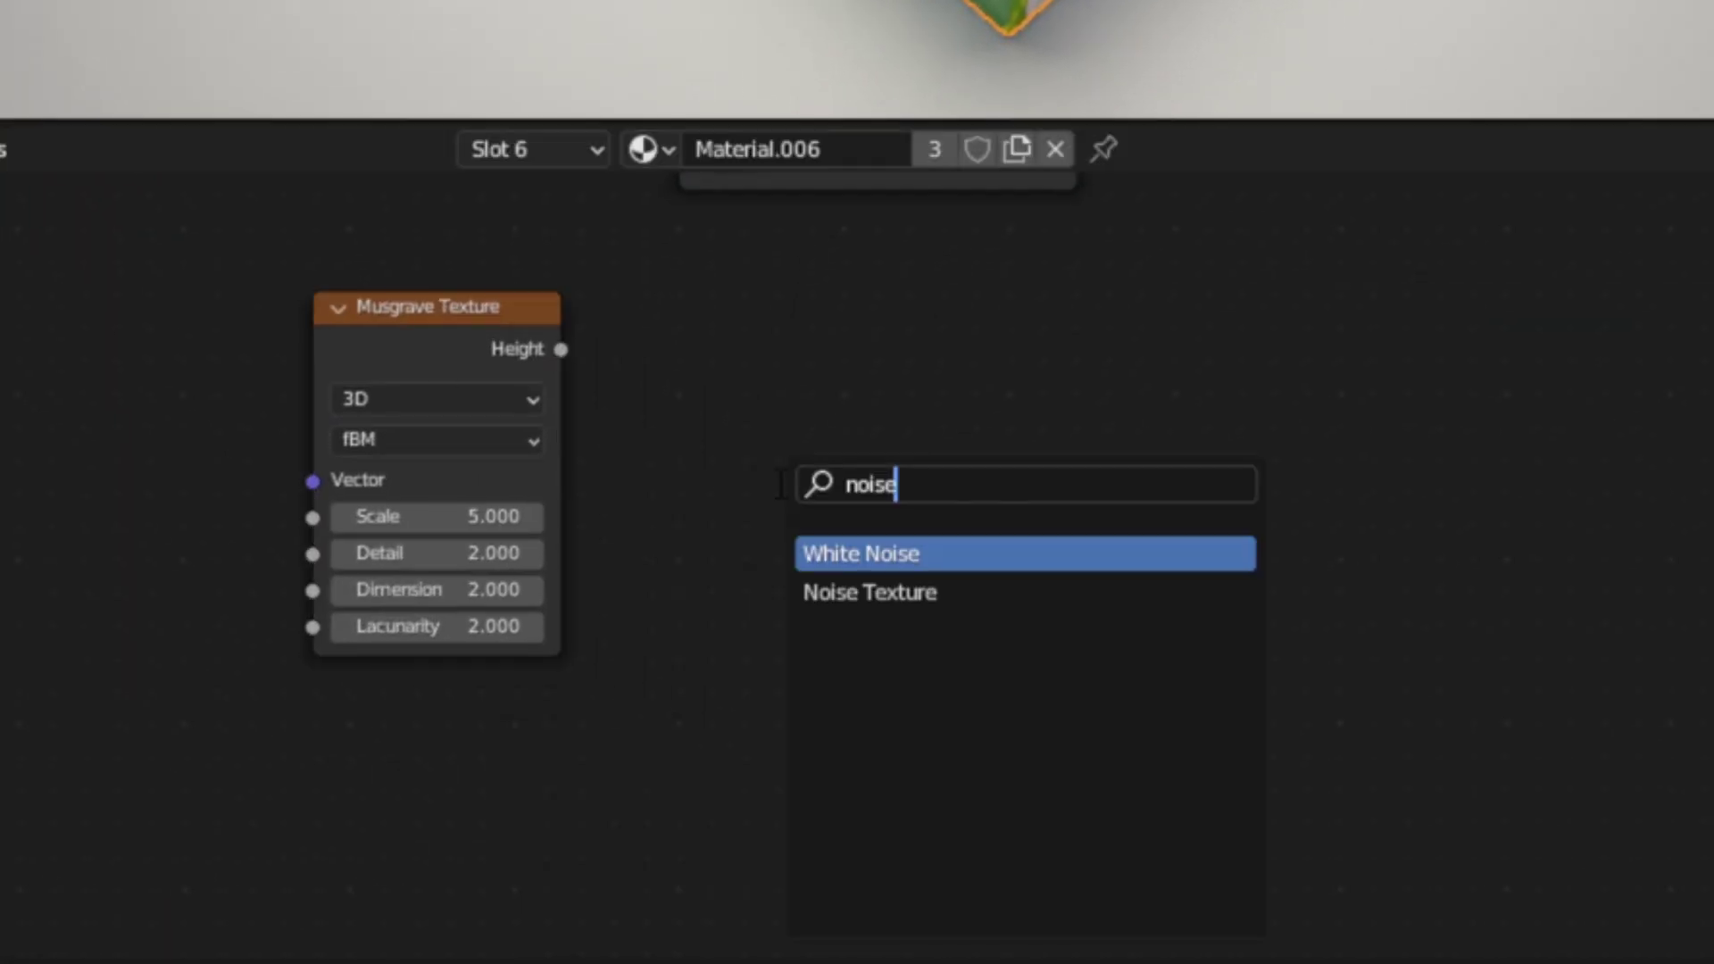
# Add a Noise Texture node beside the Musgrave Texture node in Material.006.
pyautogui.press('Down')
pyautogui.press('Return')
pyautogui.click(715, 478)
# Add a MixRGB node and feed it the Noise Texture Fac as Color1 and the Musgrave Height as Color2.
pyautogui.hotkey('shift', 'a')
pyautogui.write('mix')
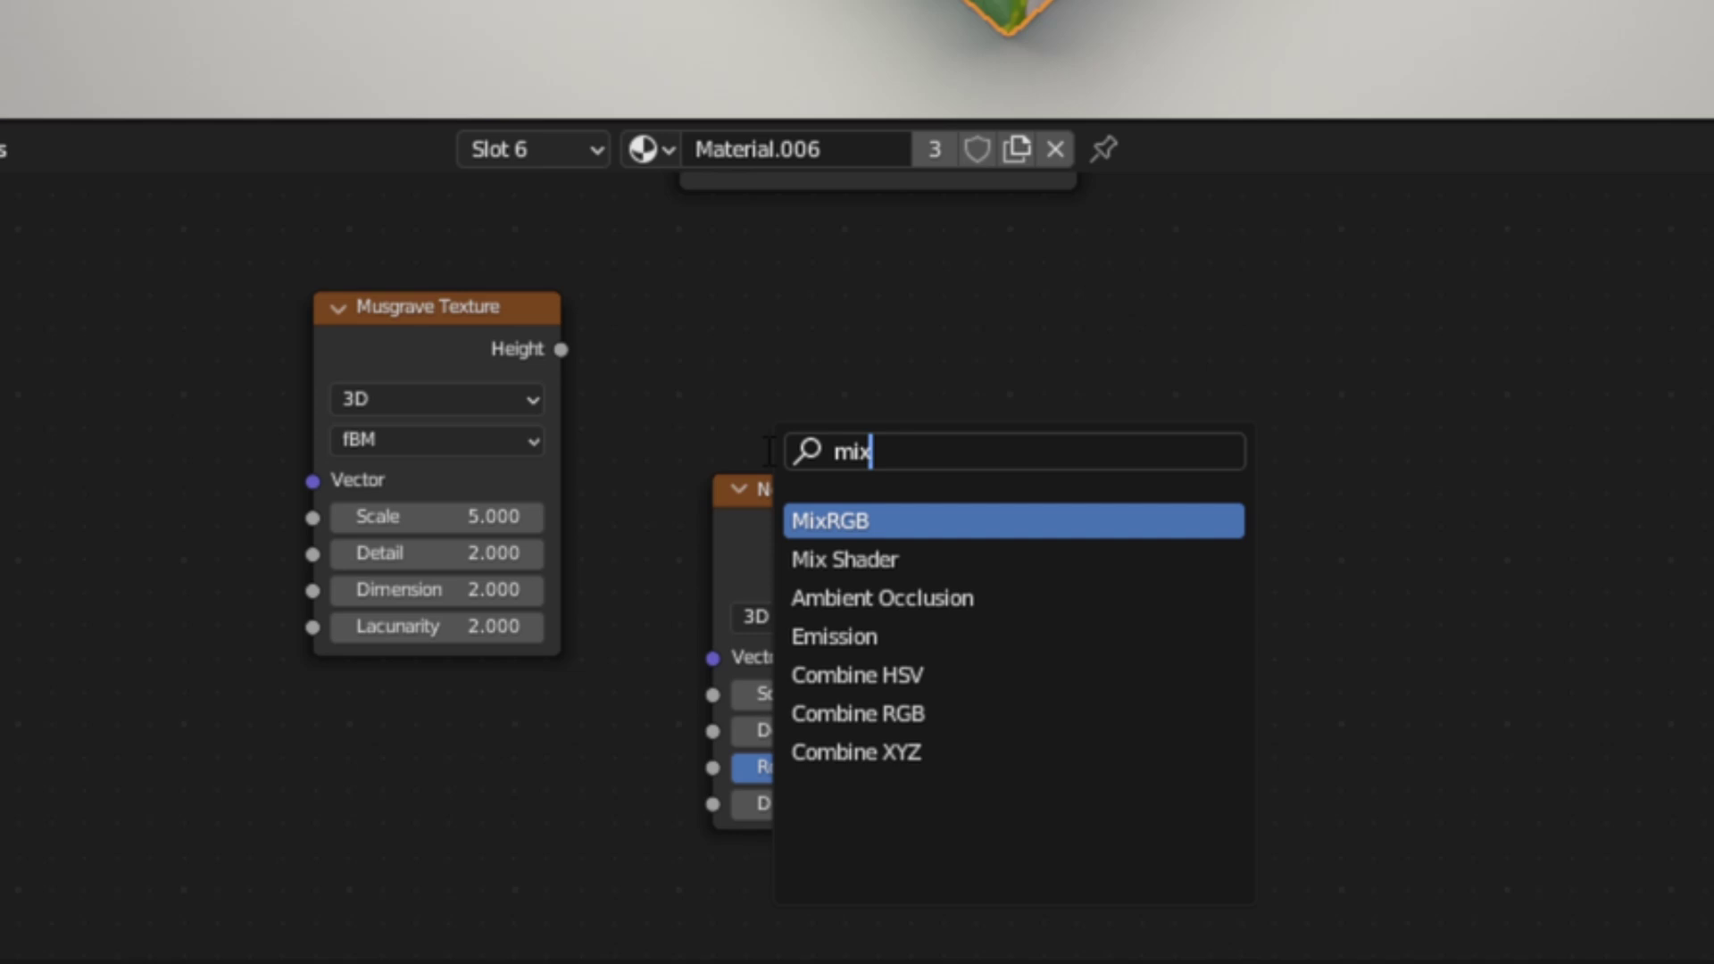
pyautogui.press('Return')
pyautogui.click(1033, 383)
pyautogui.moveTo(785, 489); pyautogui.dragTo(714, 352)
pyautogui.moveTo(876, 397); pyautogui.dragTo(1035, 639)
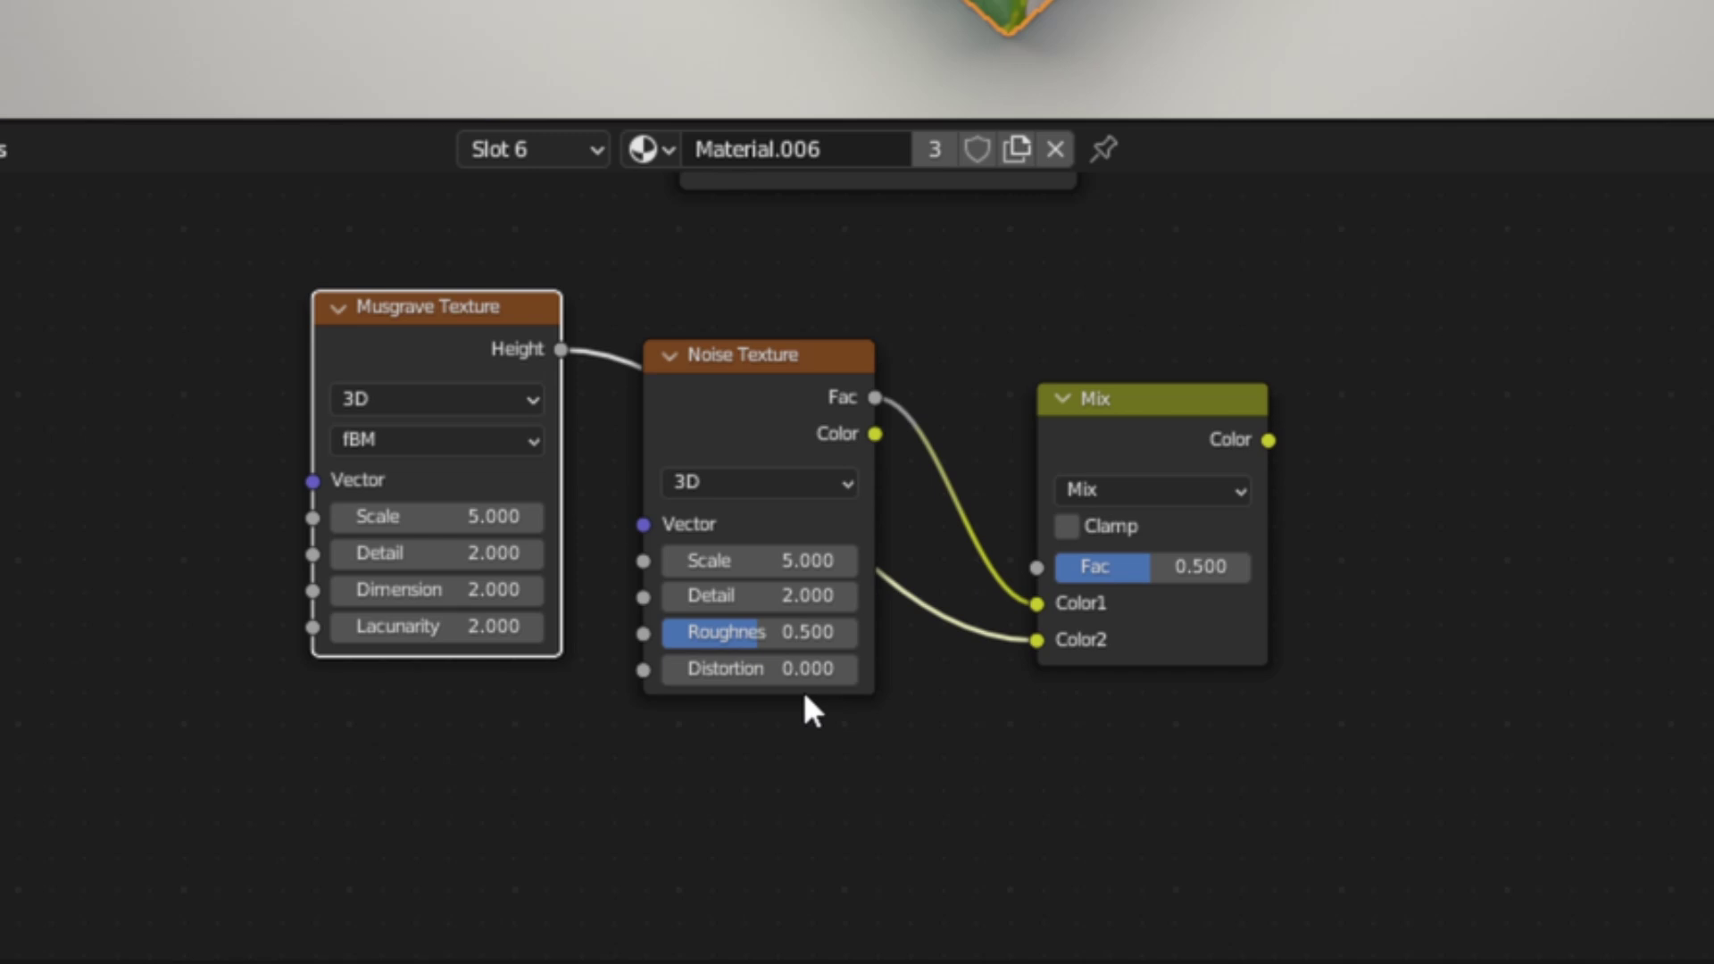
# Add a ColorRamp node driven by the Mix output and connect its Color to the Principled shader's Roughness.
pyautogui.moveTo(990, 689); pyautogui.dragTo(662, 651, button='middle')
pyautogui.hotkey('shift', 'a')
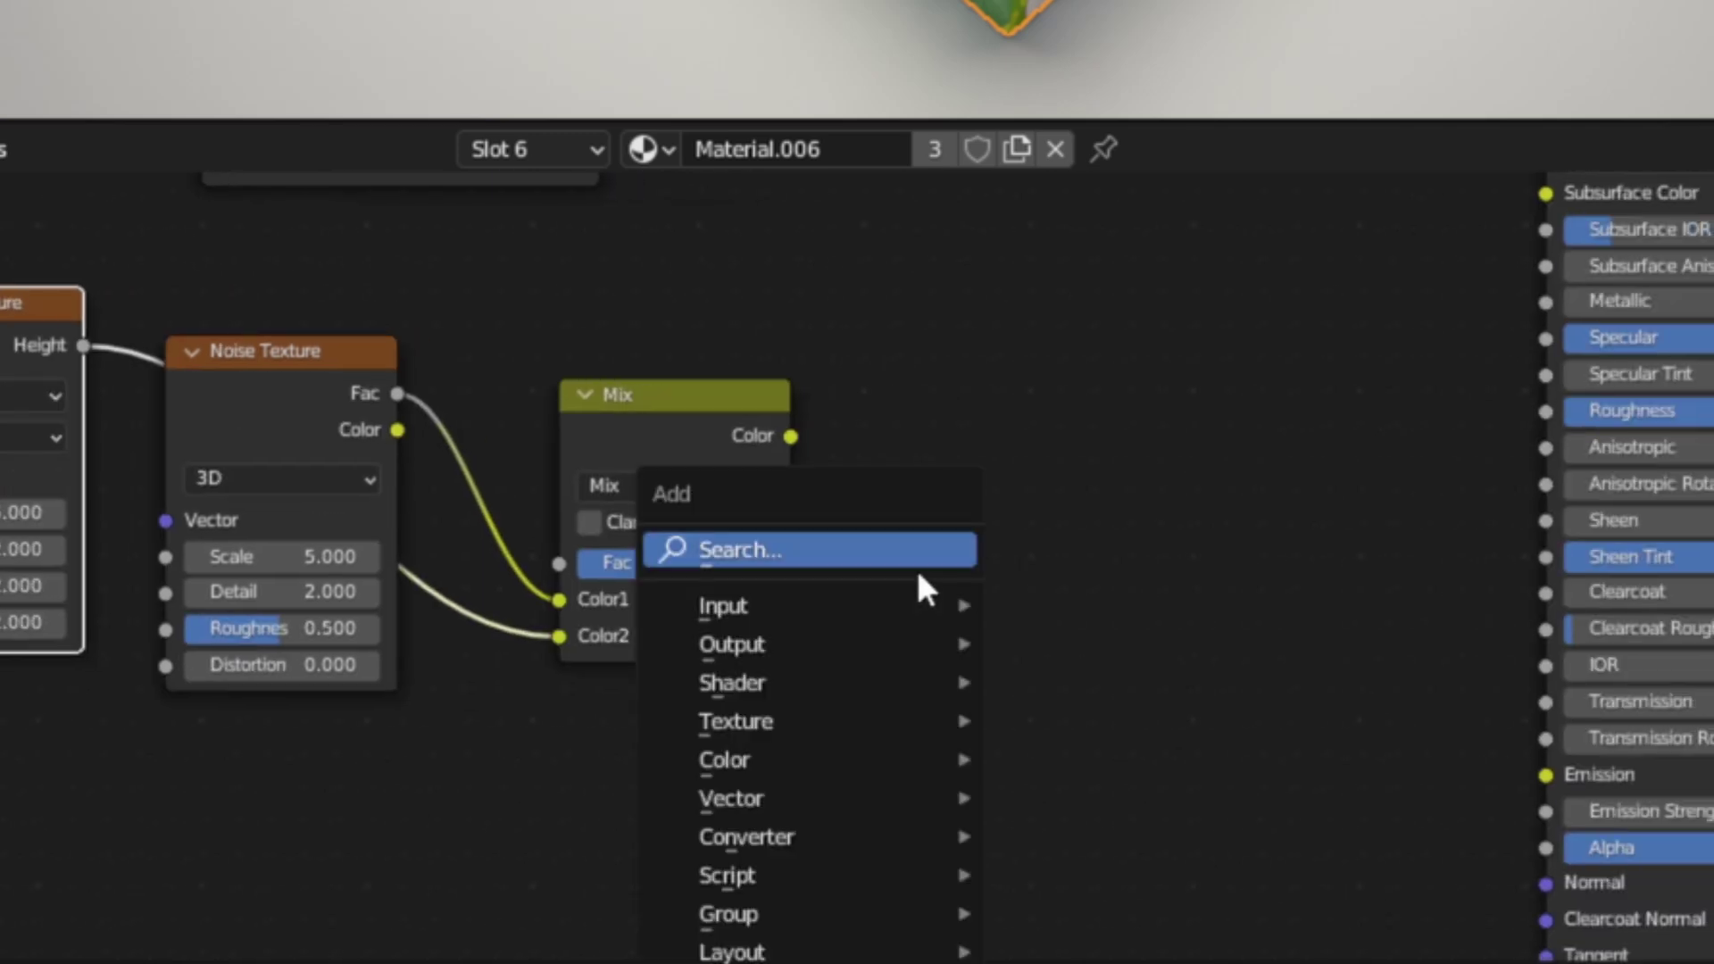
pyautogui.click(919, 564)
pyautogui.write('colo')
pyautogui.press('Return')
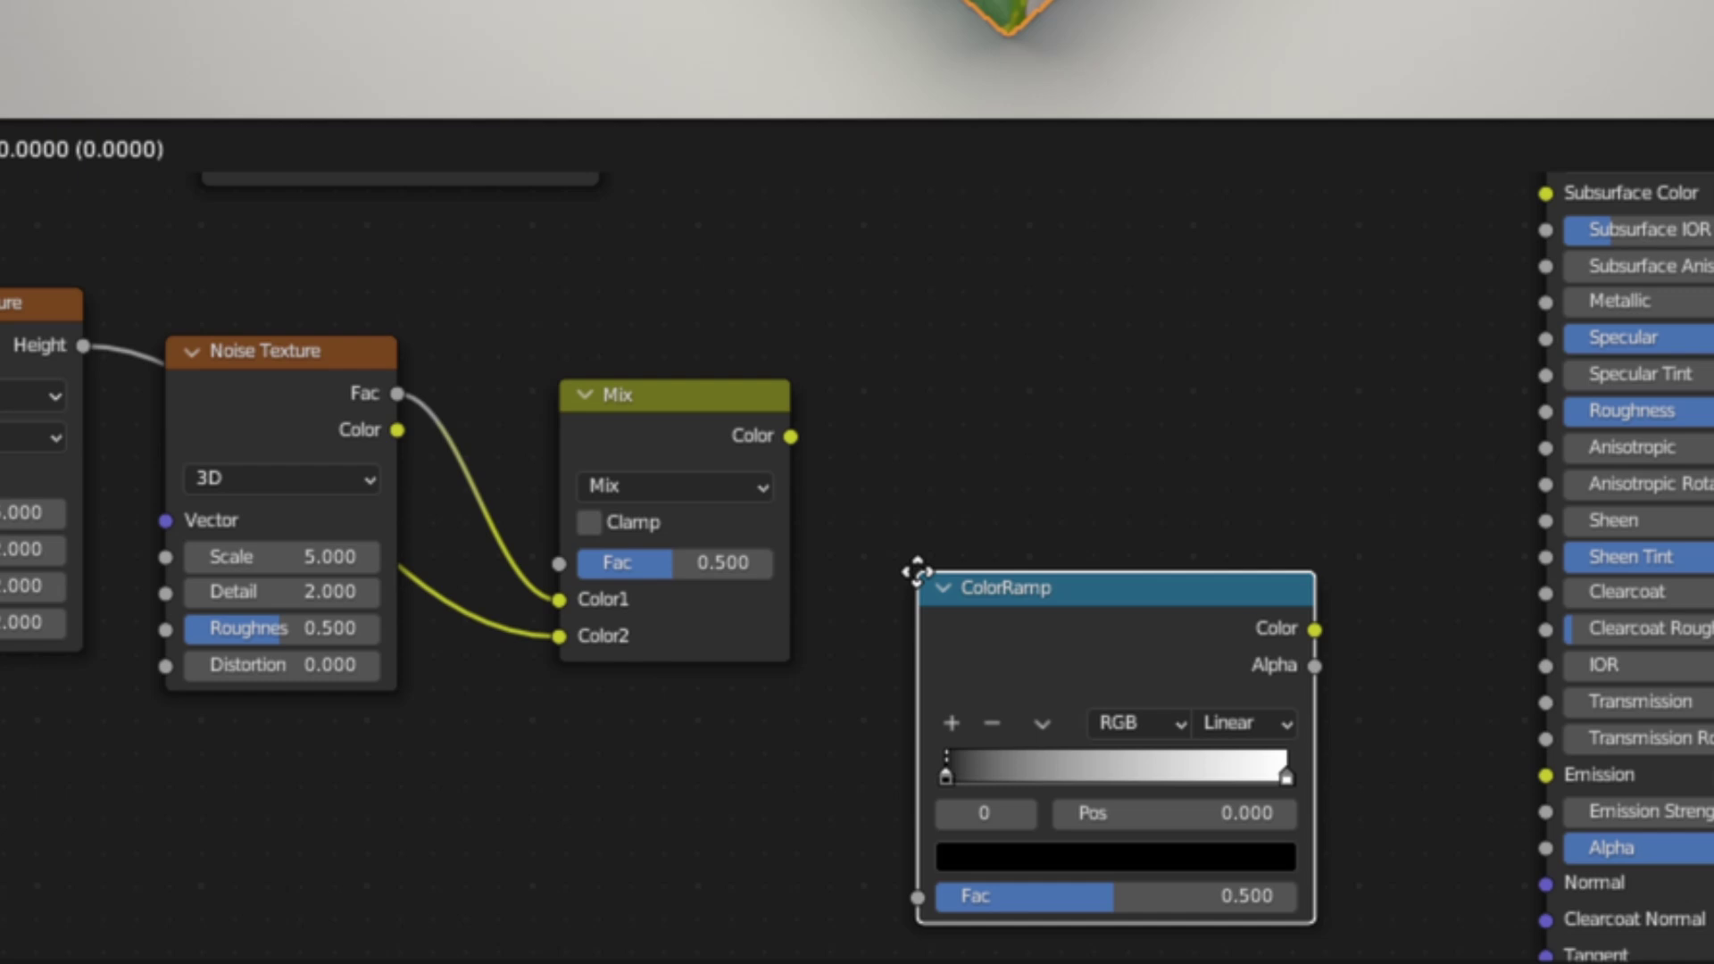
pyautogui.moveTo(790, 436); pyautogui.dragTo(913, 500)
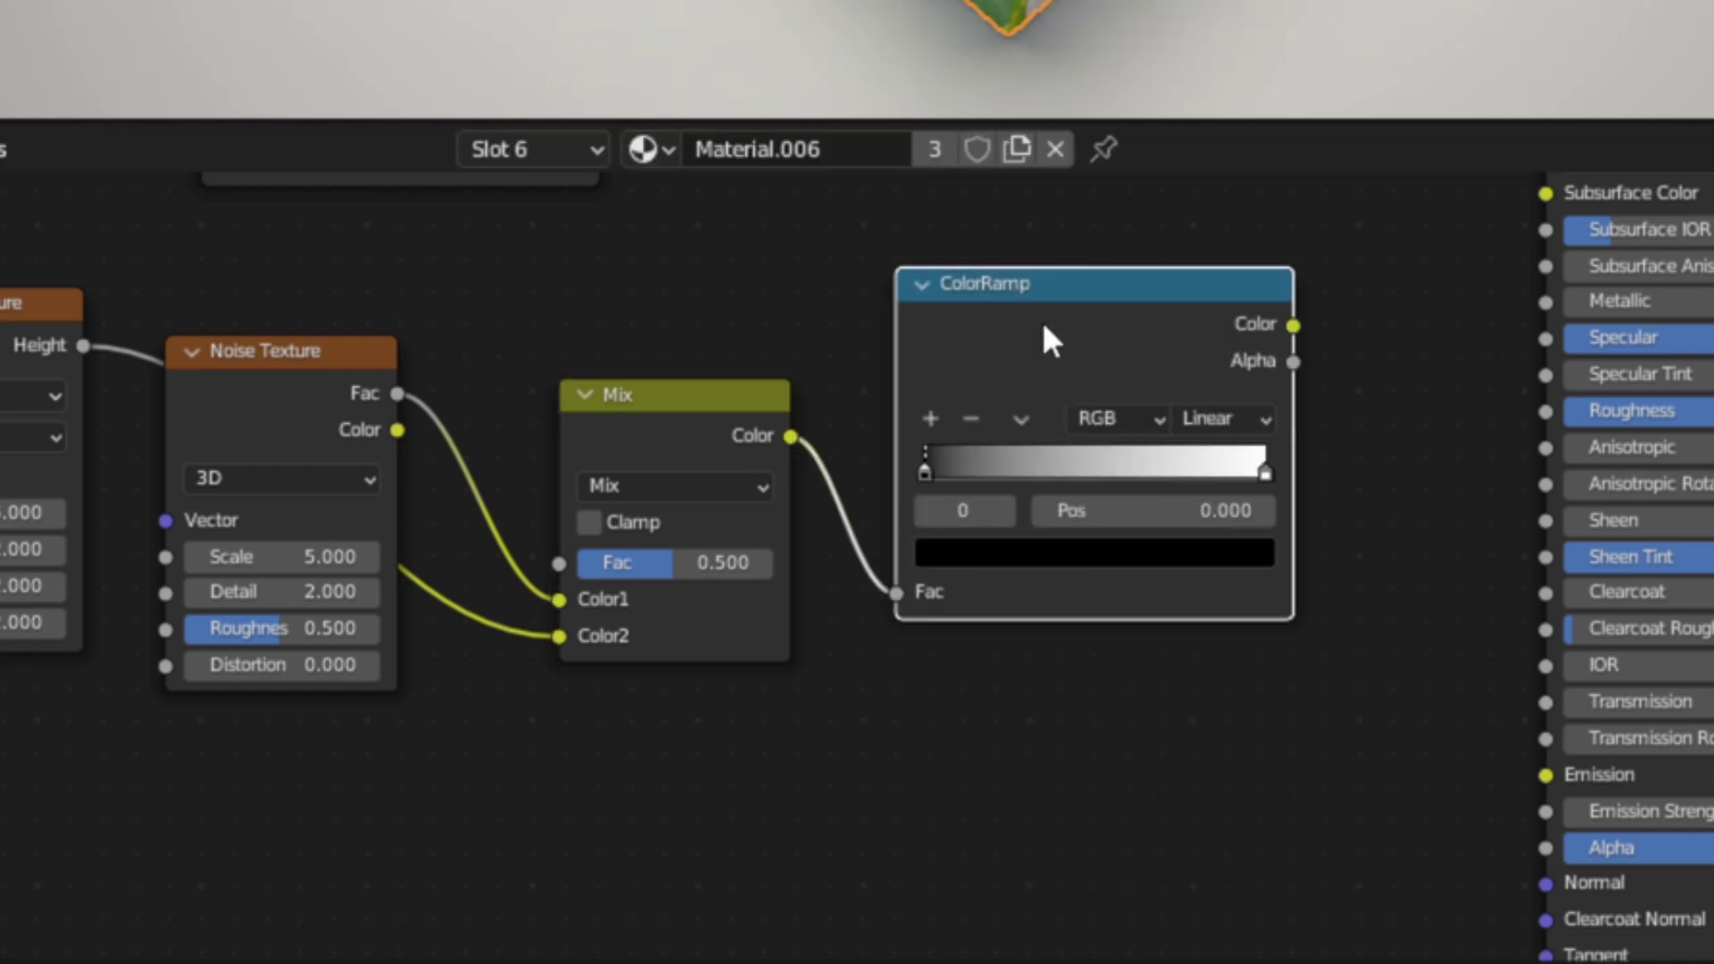
pyautogui.moveTo(1049, 340); pyautogui.dragTo(1035, 441)
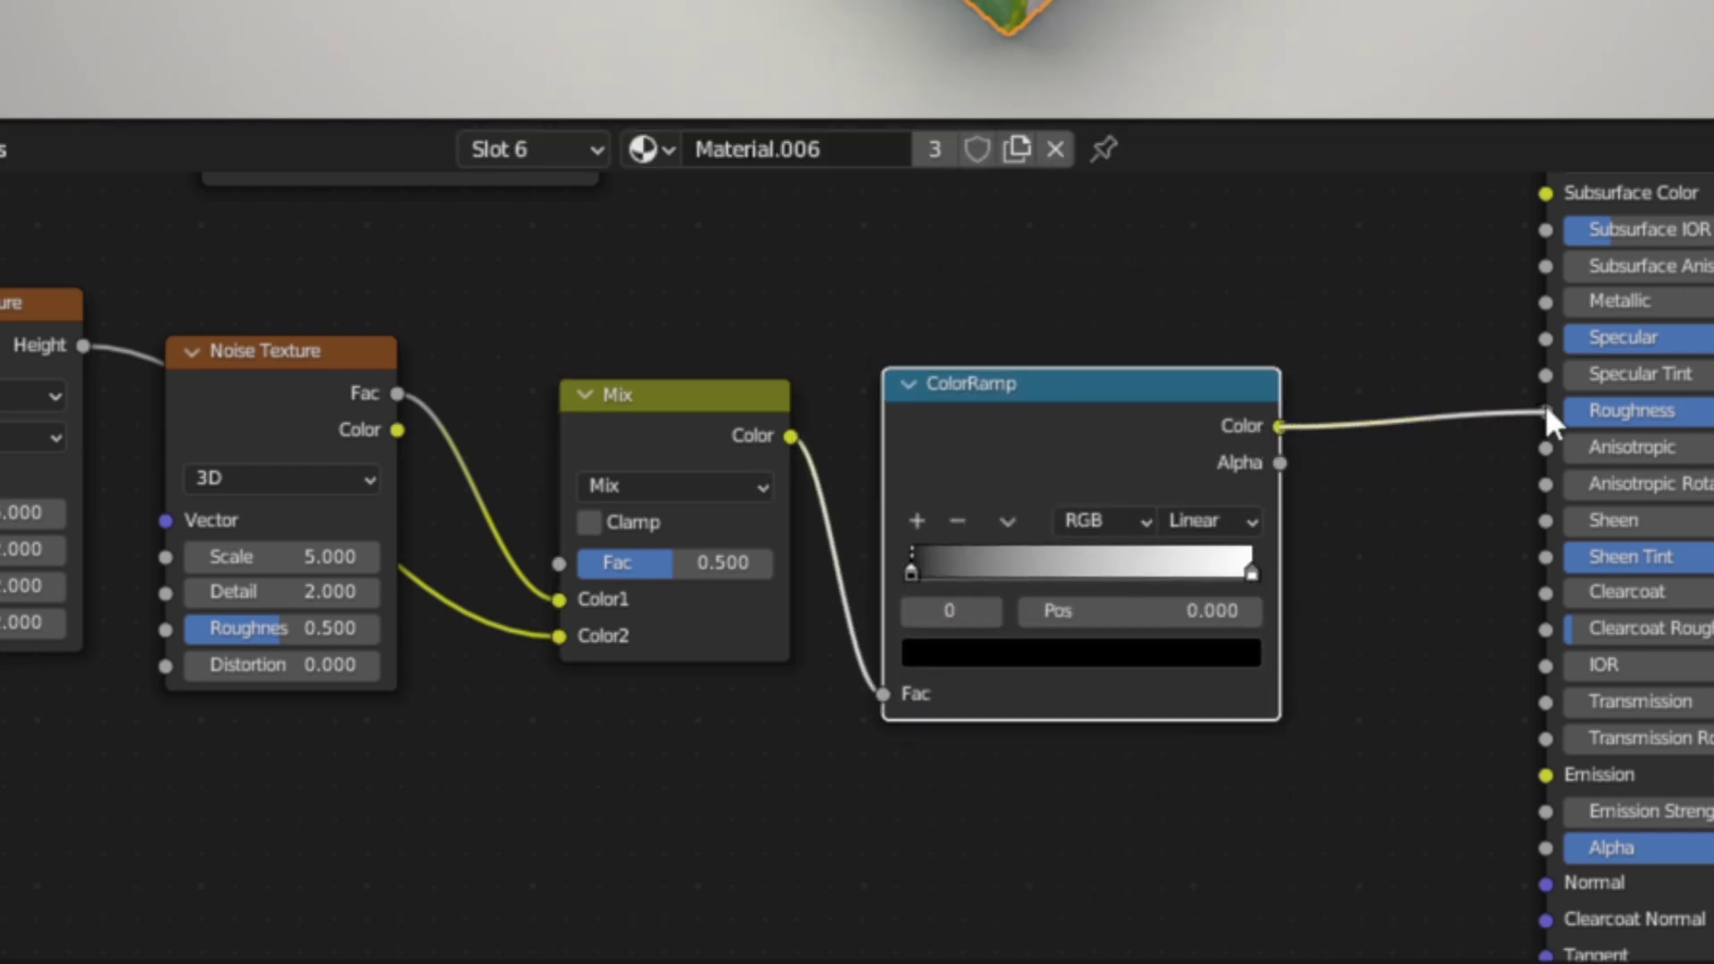
pyautogui.moveTo(1545, 404); pyautogui.dragTo(1545, 410)
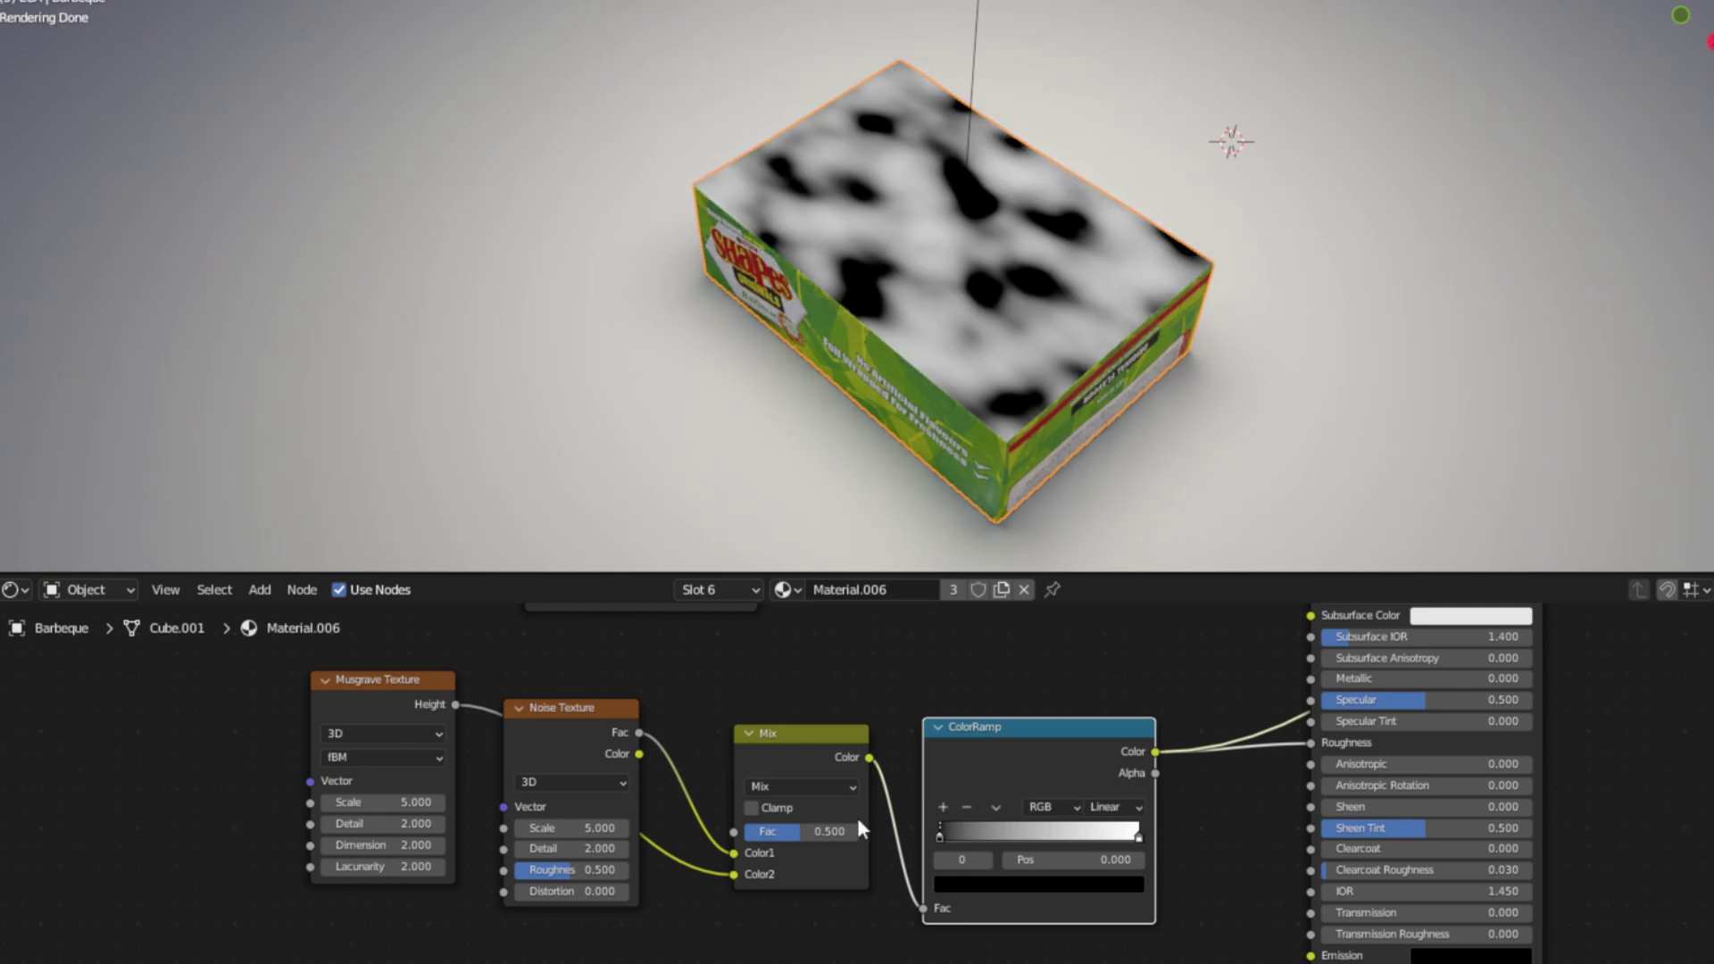
# Set the Mix node's Fac to 0.525, check the texture on the box lid, and remove the ColorRamp preview.
pyautogui.moveTo(857, 817); pyautogui.dragTo(994, 816, button='middle')
pyautogui.moveTo(937, 828)
pyautogui.mouseDown()
pyautogui.moveTo(914, 828)
pyautogui.moveTo(940, 828)
pyautogui.mouseUp()
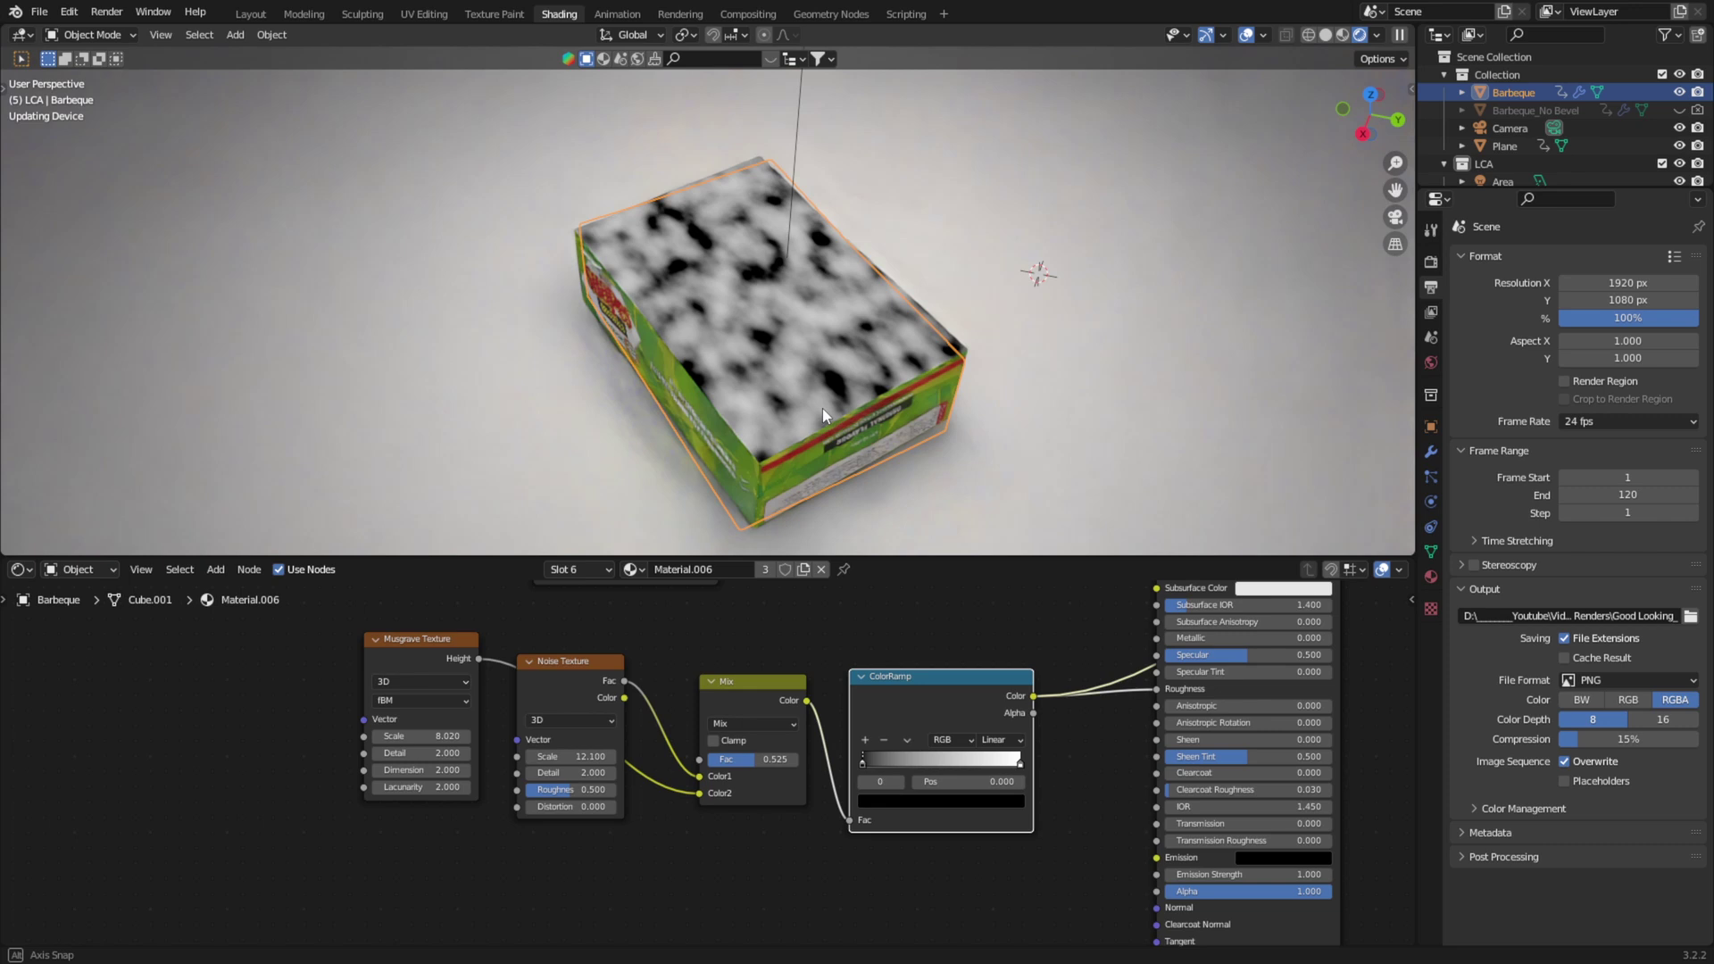
pyautogui.scroll(6, 822, 408)
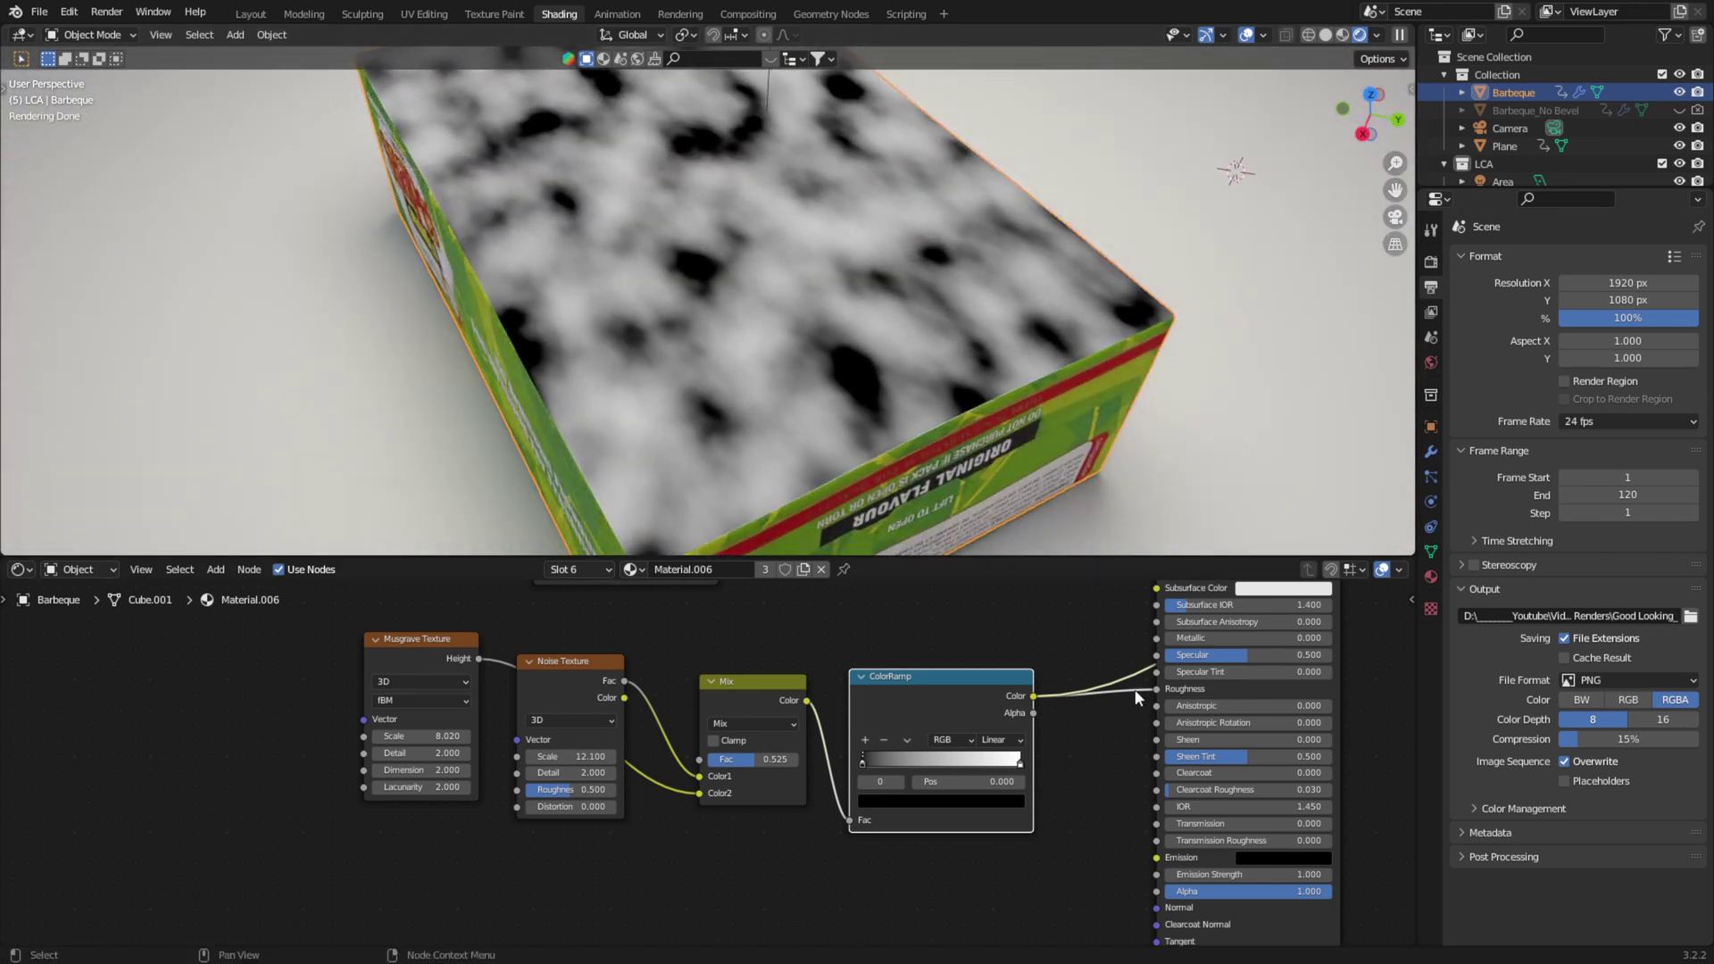
pyautogui.hotkey('ctrl', 'z')
pyautogui.moveTo(816, 340)
pyautogui.mouseDown(button='middle')
pyautogui.moveTo(801, 329)
pyautogui.moveTo(809, 351)
pyautogui.mouseUp(button='middle')
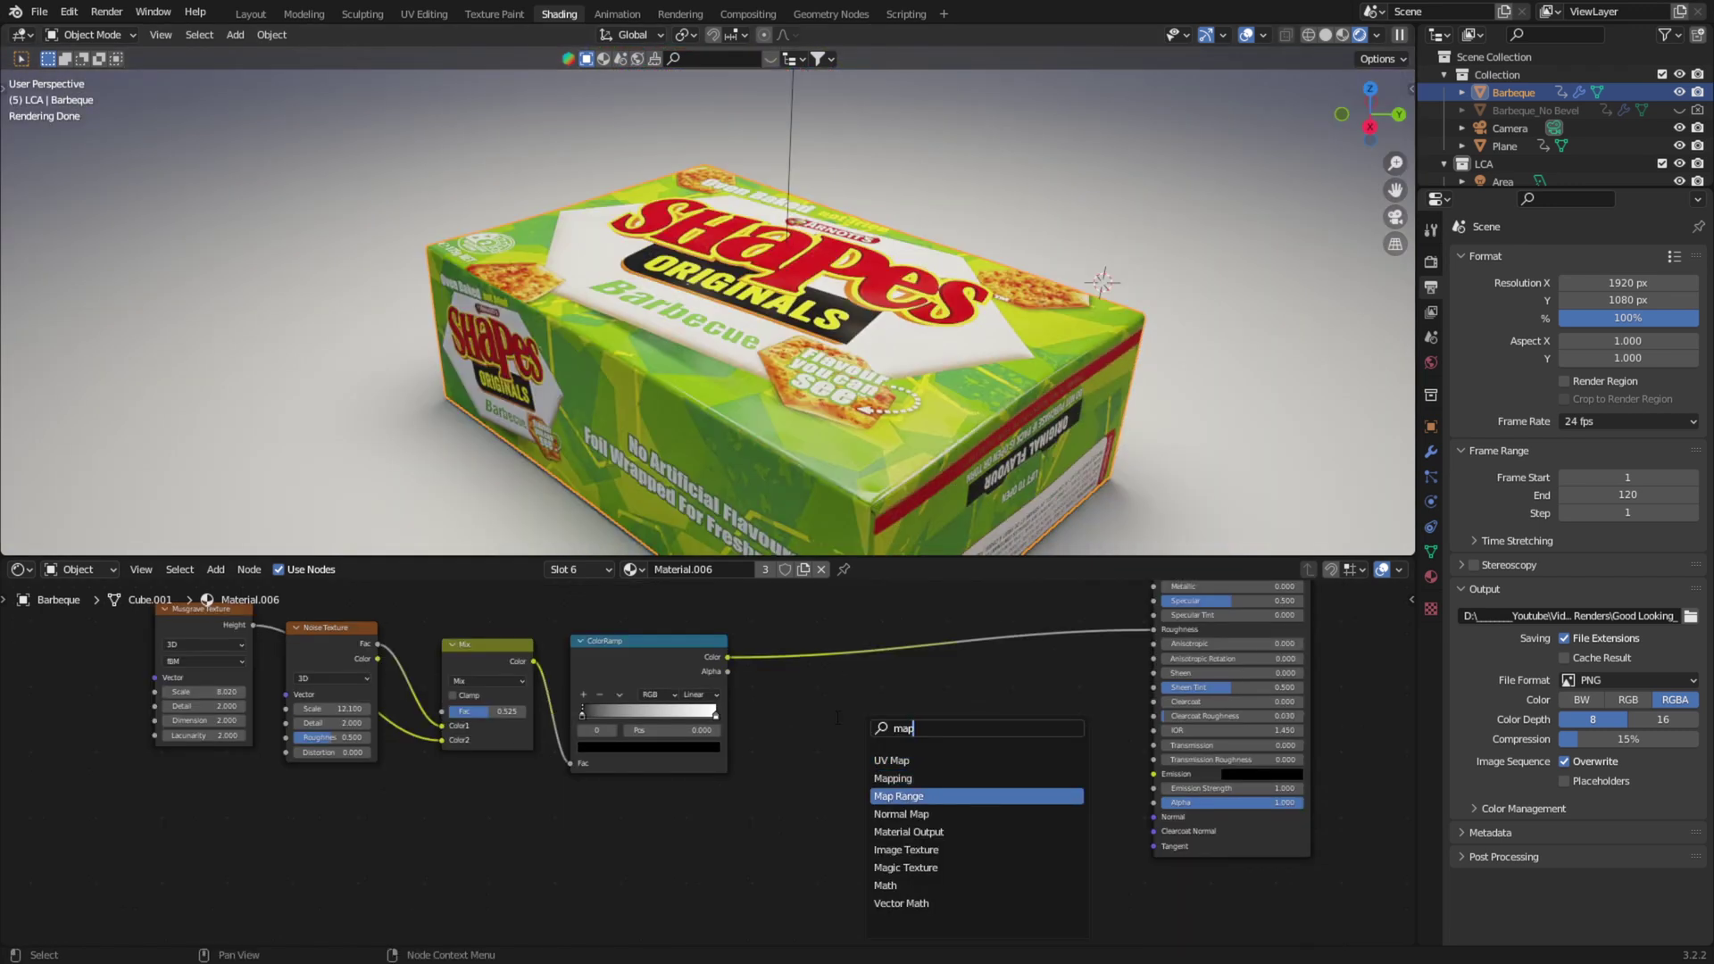
# Insert a Map Range node between the ColorRamp's Color output and the Roughness input.
pyautogui.press('Return')
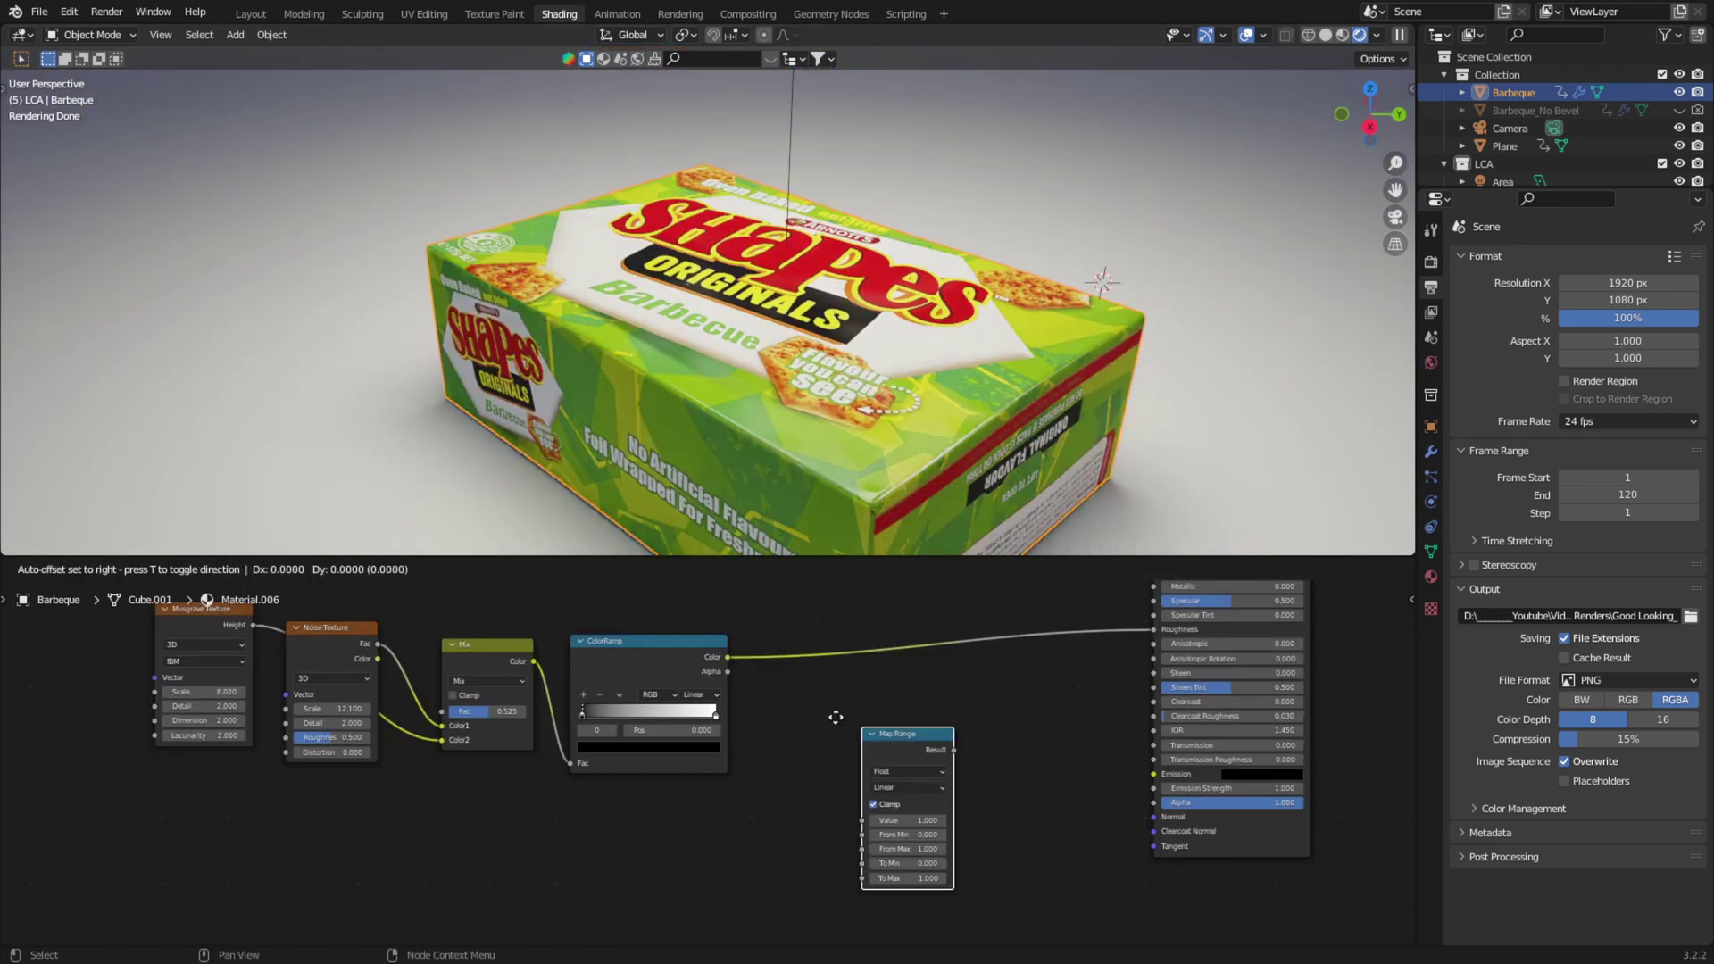
pyautogui.click(790, 633)
pyautogui.scroll(3, 849, 678)
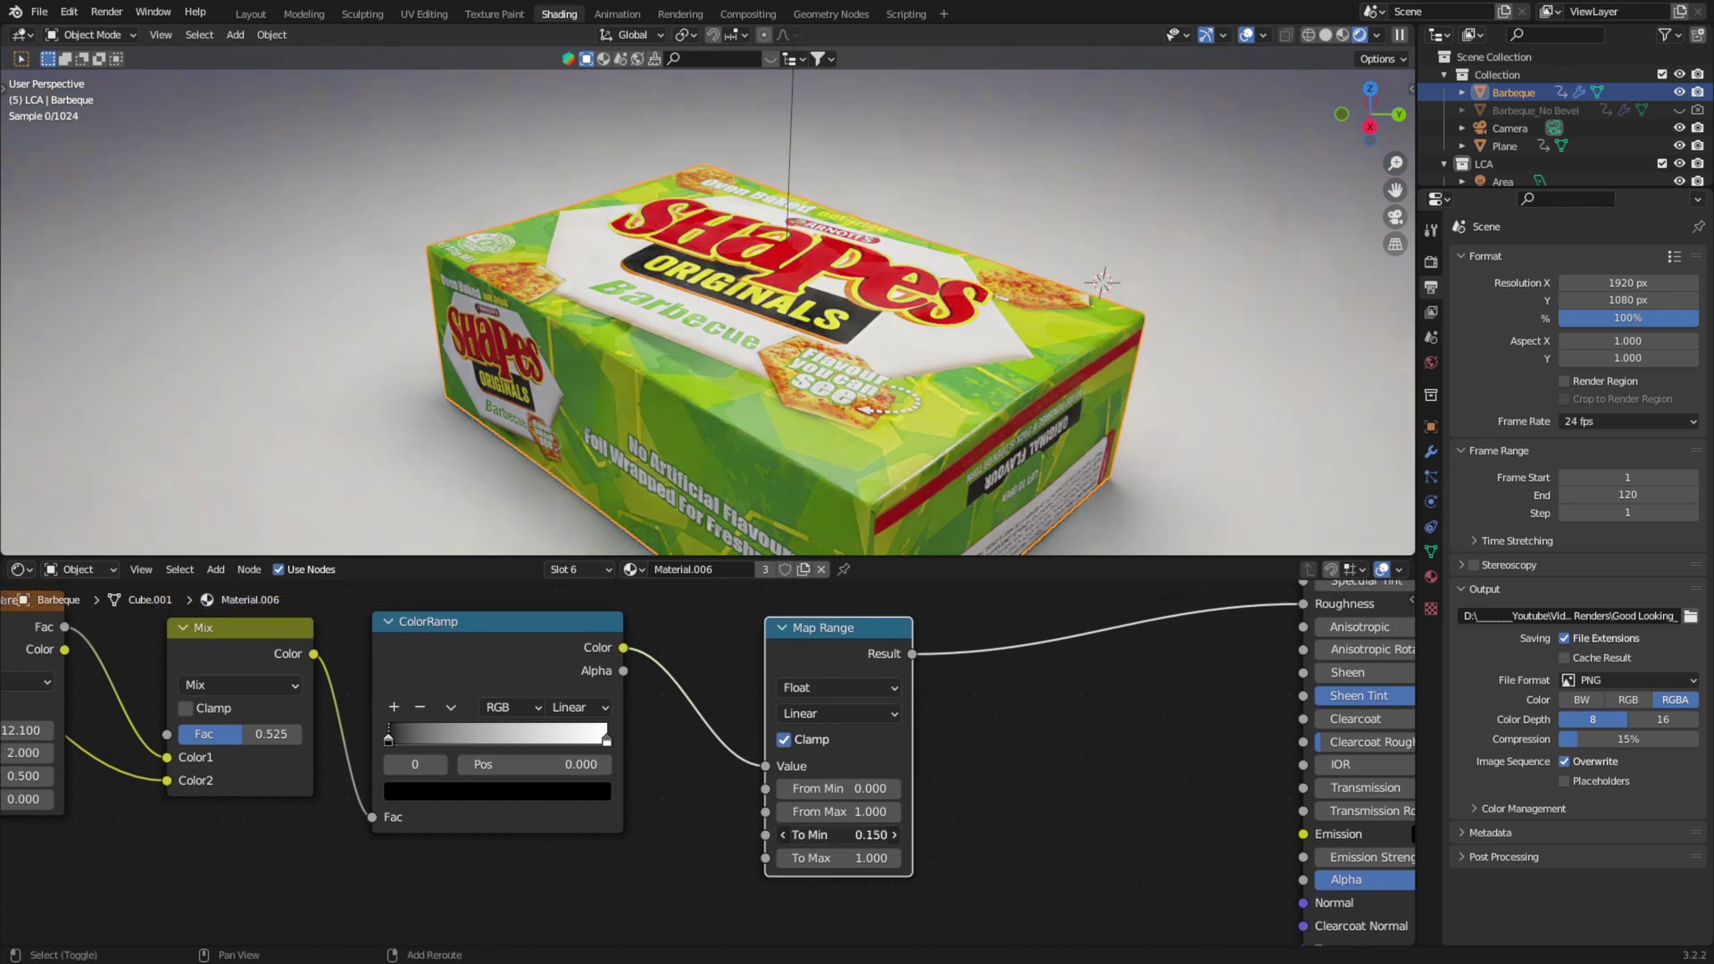
# Preview the Map Range output on the box lid, set its To Min to 0.100 and lower its To Max.
pyautogui.keyDown('ctrl'); pyautogui.keyDown('shift'); pyautogui.click(848, 655); pyautogui.keyUp('shift'); pyautogui.keyUp('ctrl')
pyautogui.moveTo(838, 835); pyautogui.dragTo(806, 834)
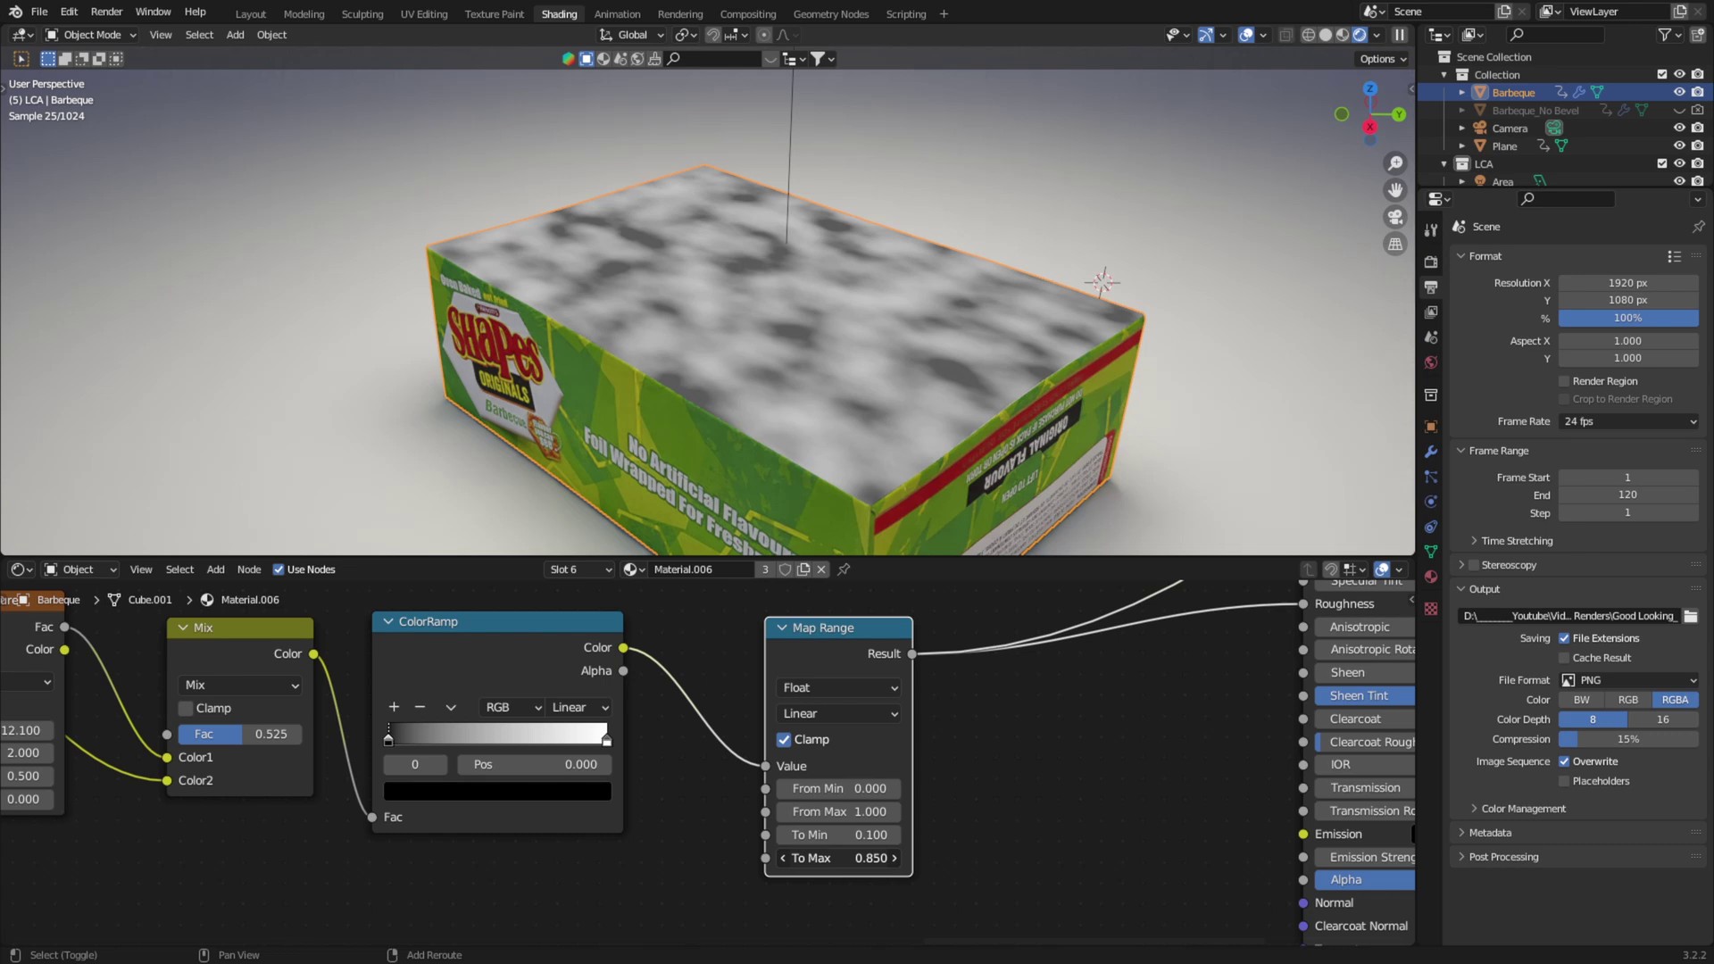
pyautogui.moveTo(839, 858); pyautogui.dragTo(821, 858)
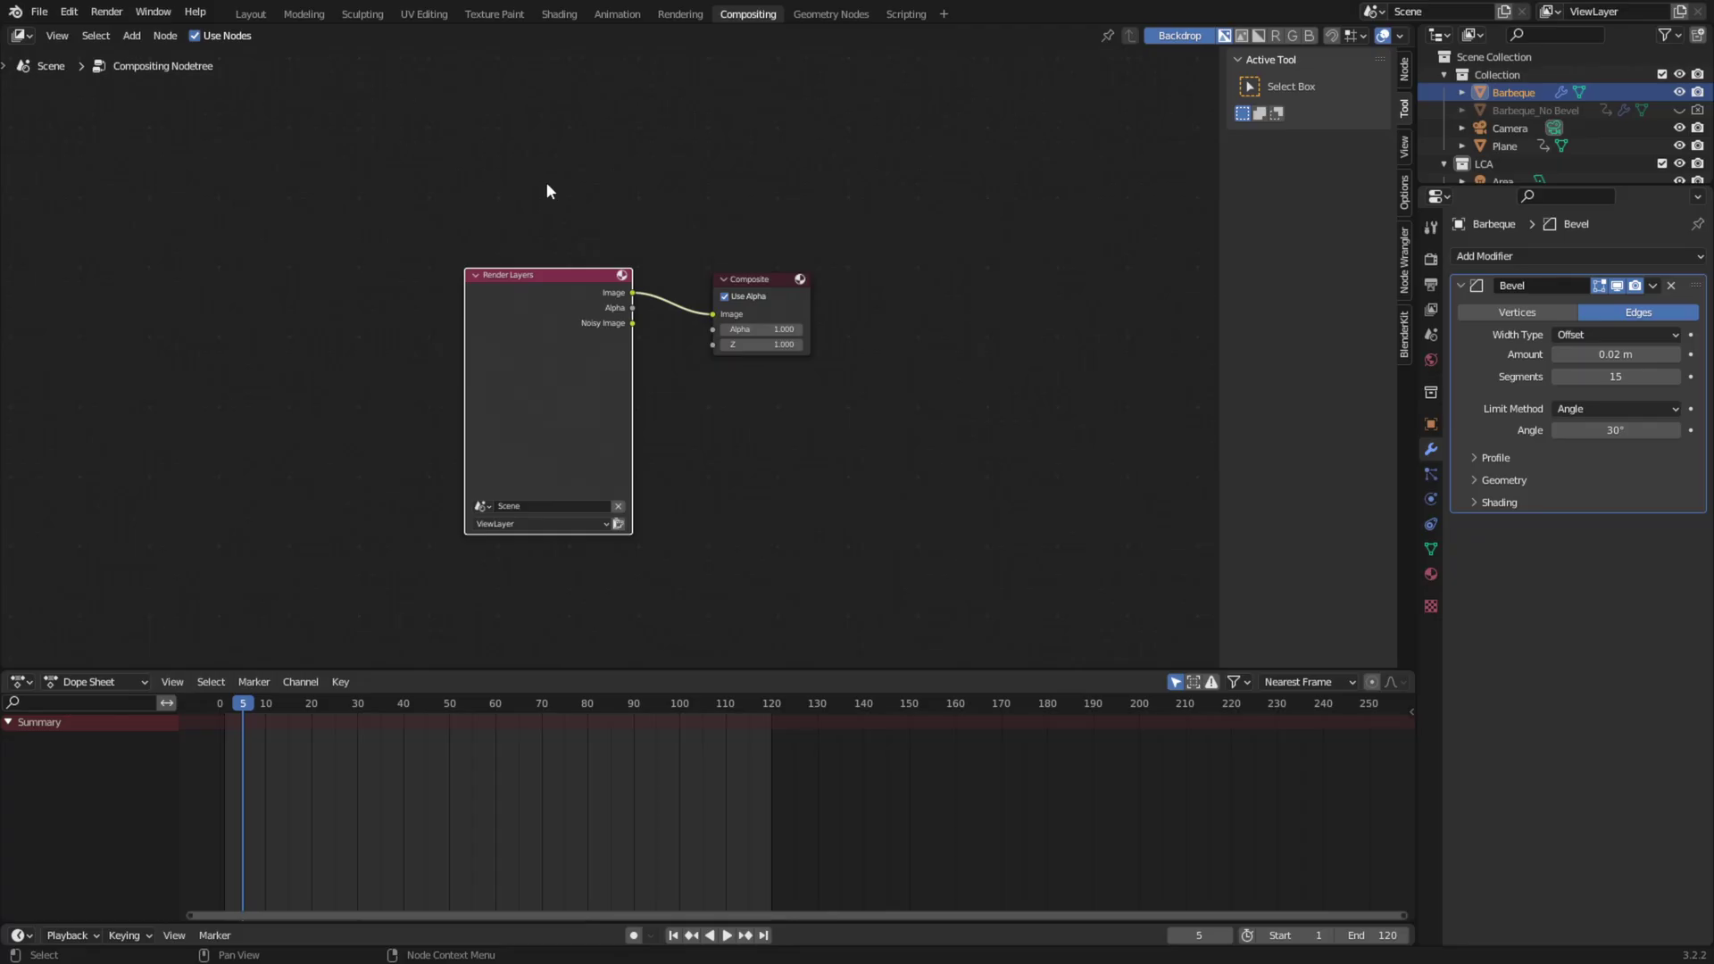
# Move the Render Layers node farther away from the Composite and Viewer nodes and enlarge the backdrop image.
pyautogui.moveTo(539, 317); pyautogui.dragTo(521, 298)
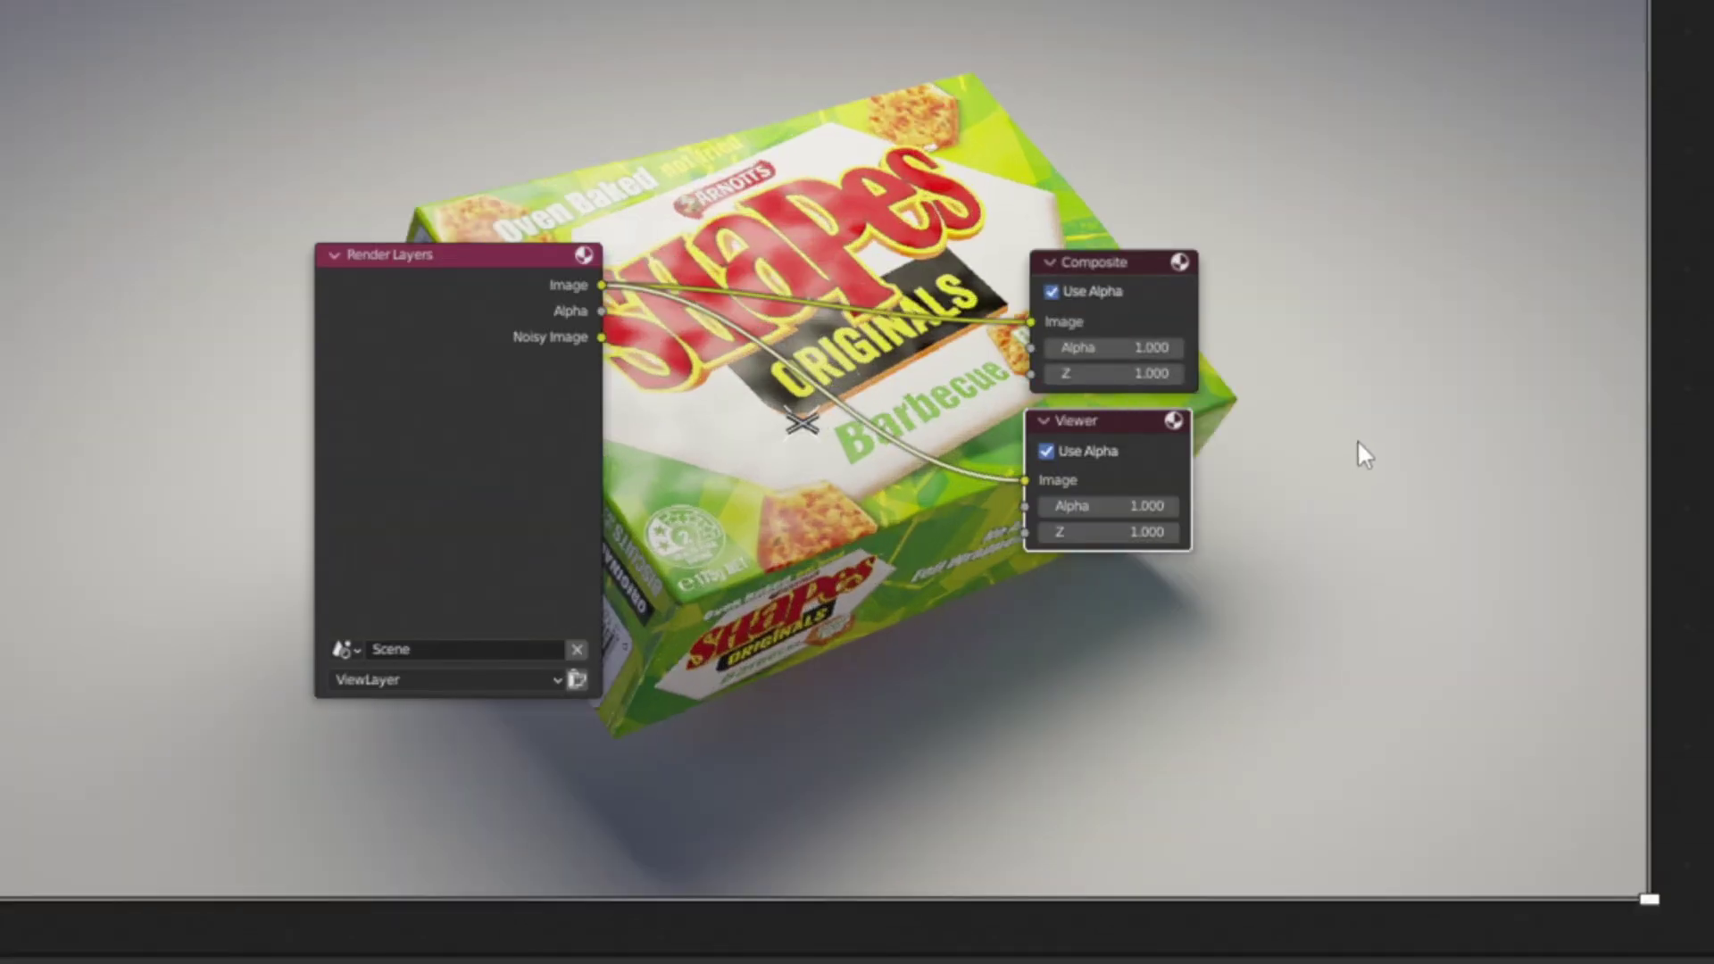
pyautogui.hotkey('alt', 'v')
pyautogui.moveTo(1358, 451); pyautogui.dragTo(1378, 517, button='middle')
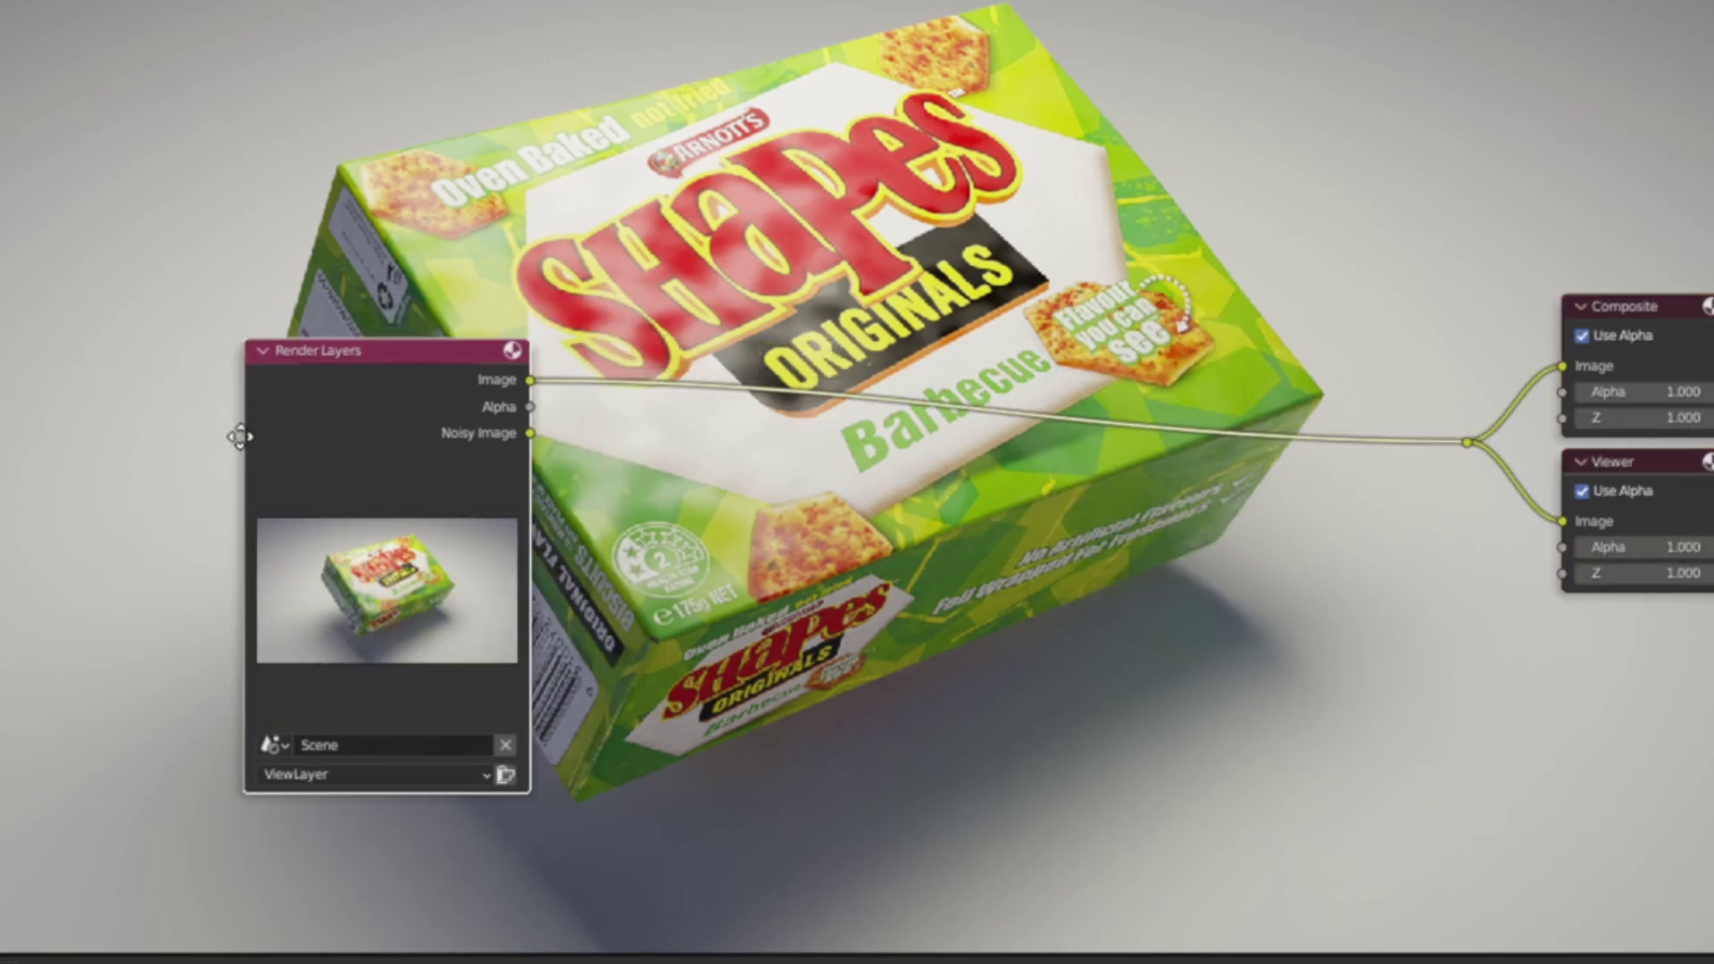
pyautogui.moveTo(241, 432); pyautogui.dragTo(25, 389)
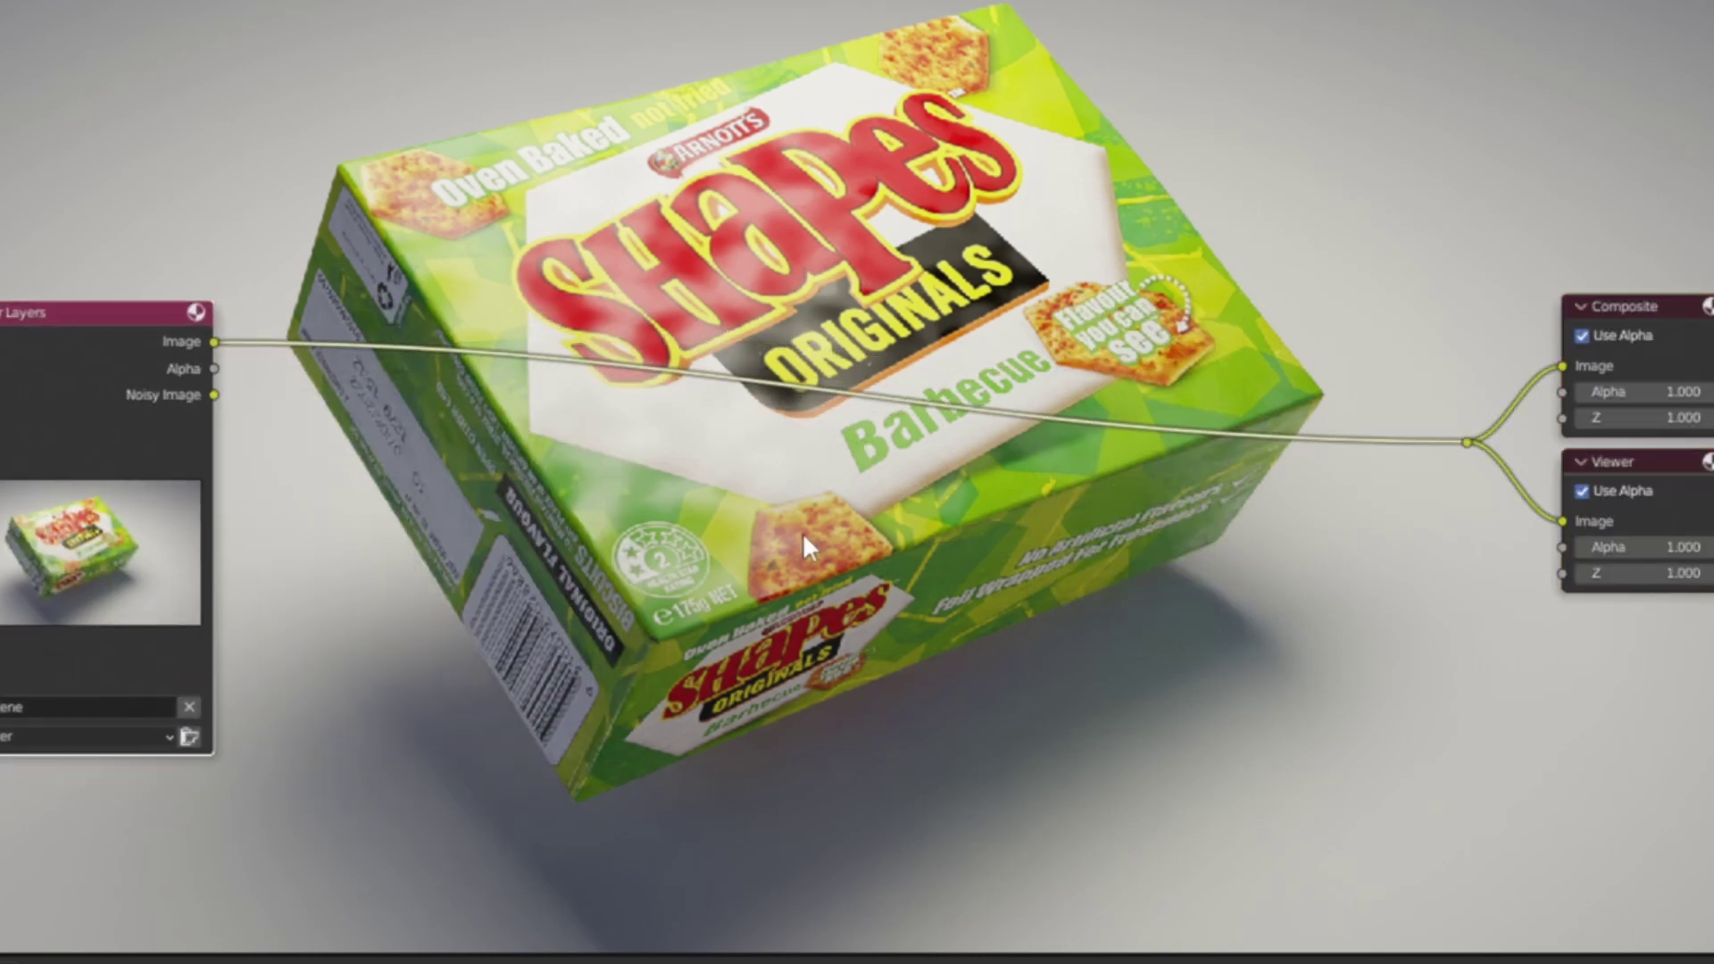
# Insert a Glare node on the link between the Render Layers node and the output nodes.
pyautogui.hotkey('shift', 'a')
pyautogui.click(911, 533)
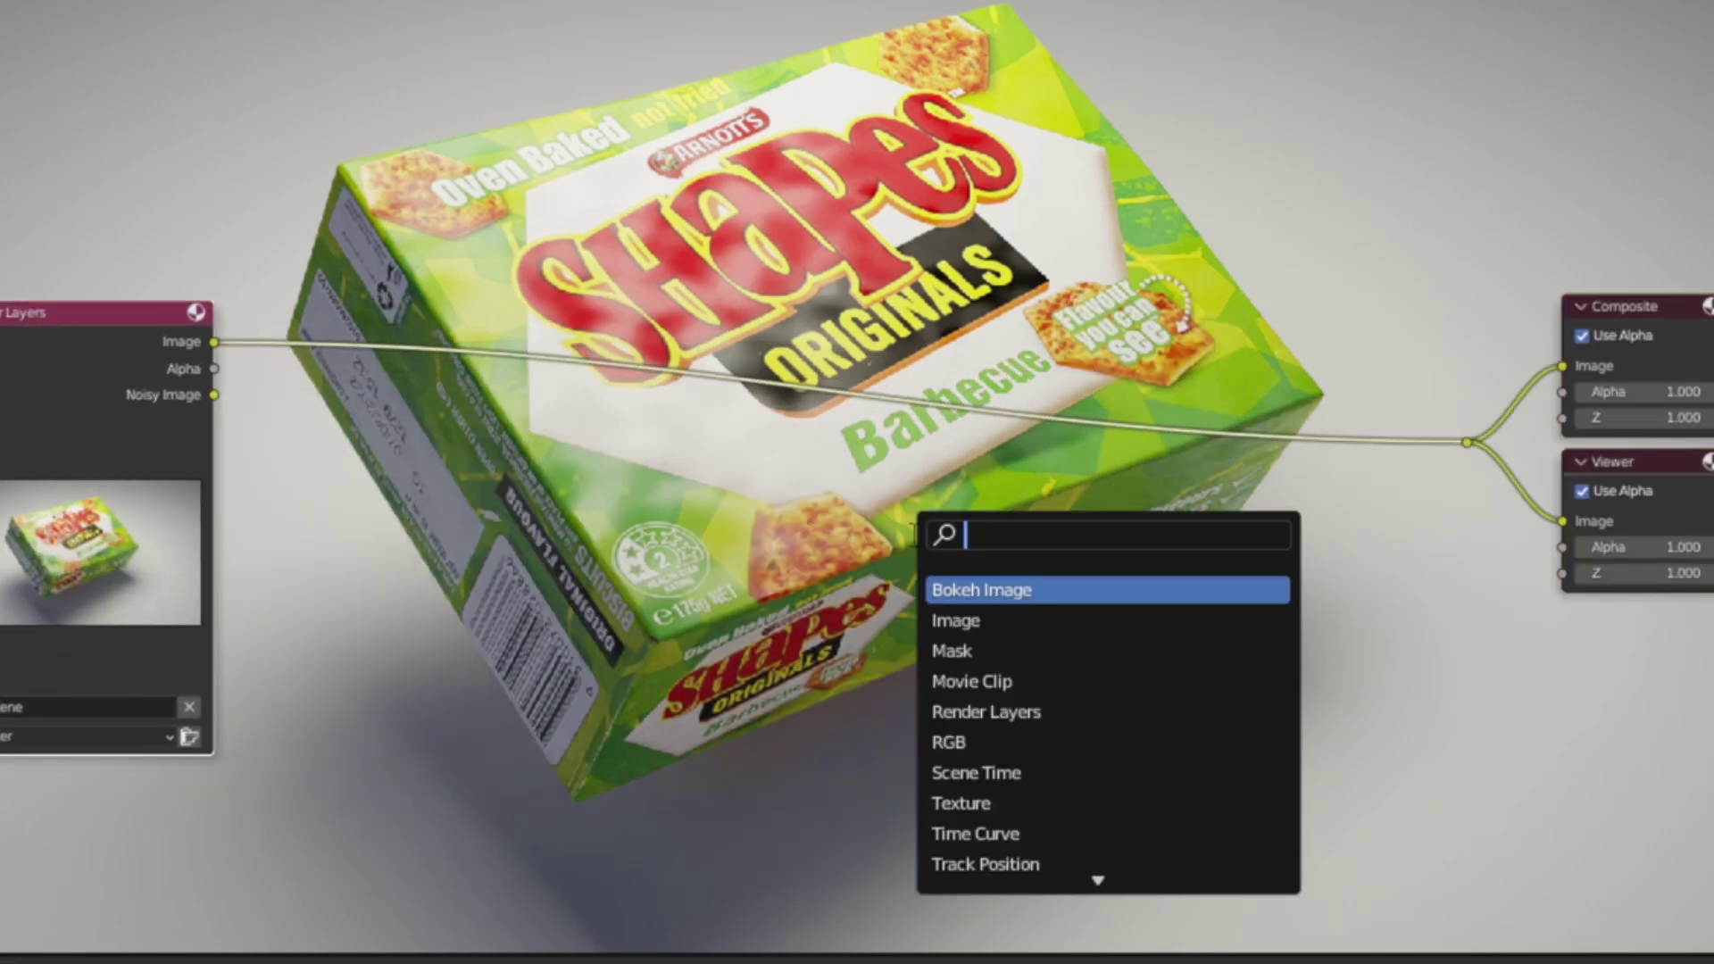
pyautogui.press('Return')
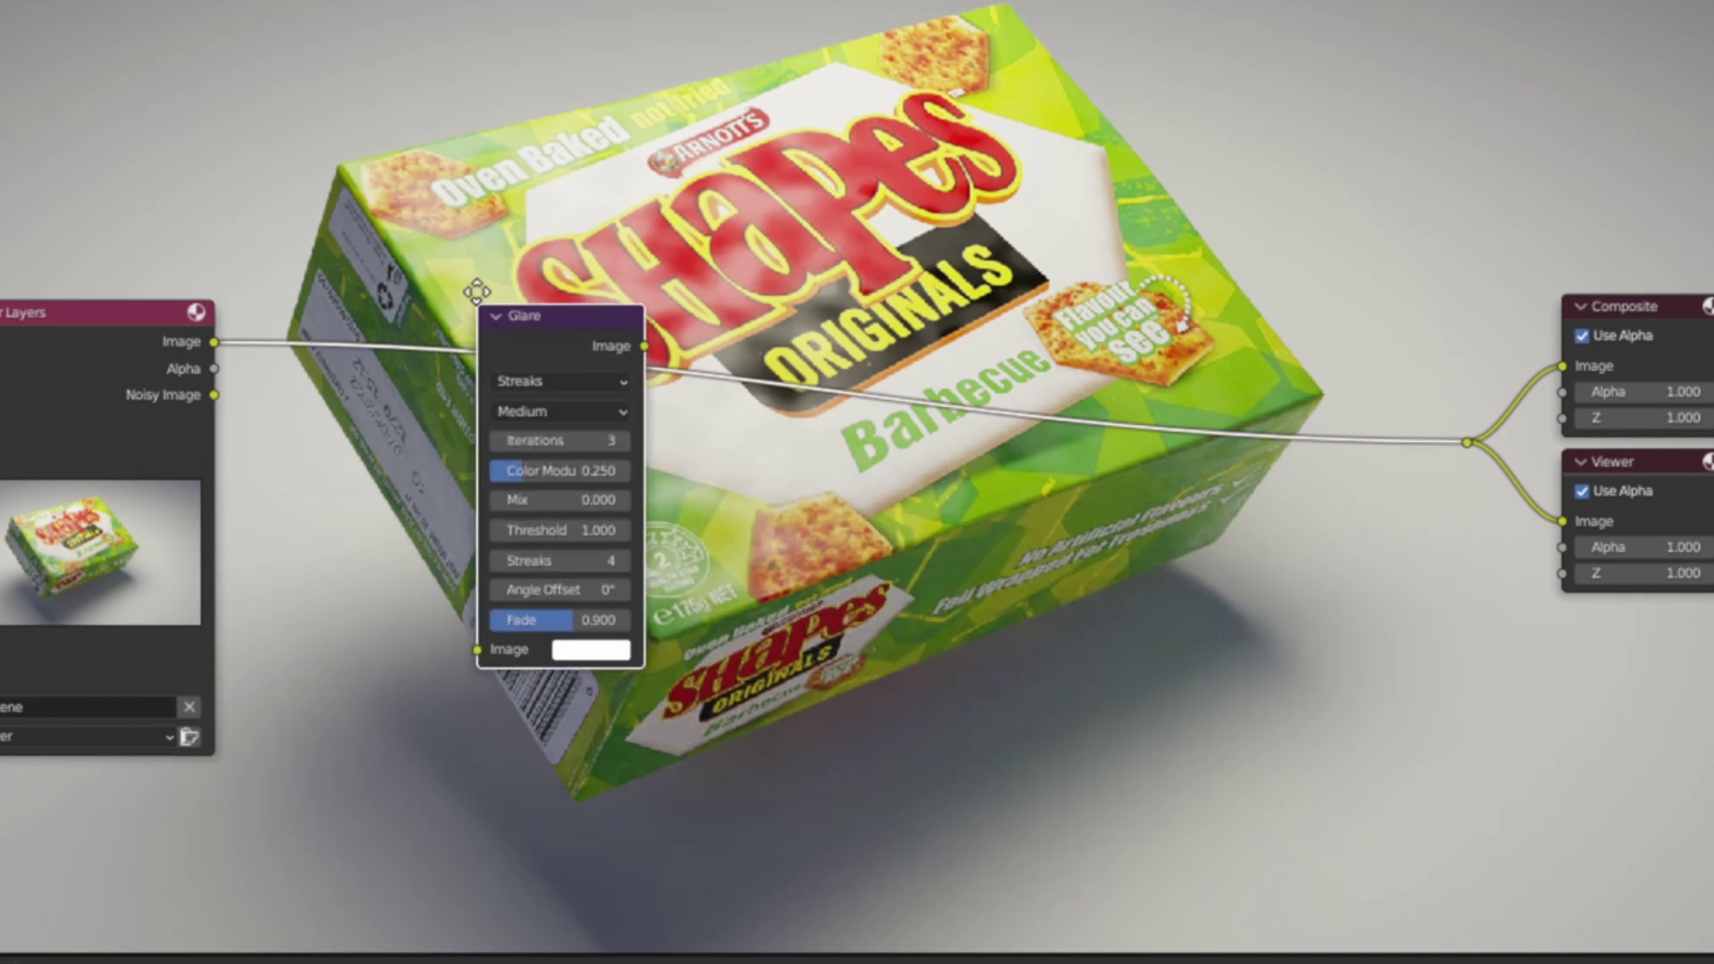
pyautogui.click(538, 295)
pyautogui.moveTo(539, 296); pyautogui.dragTo(826, 386)
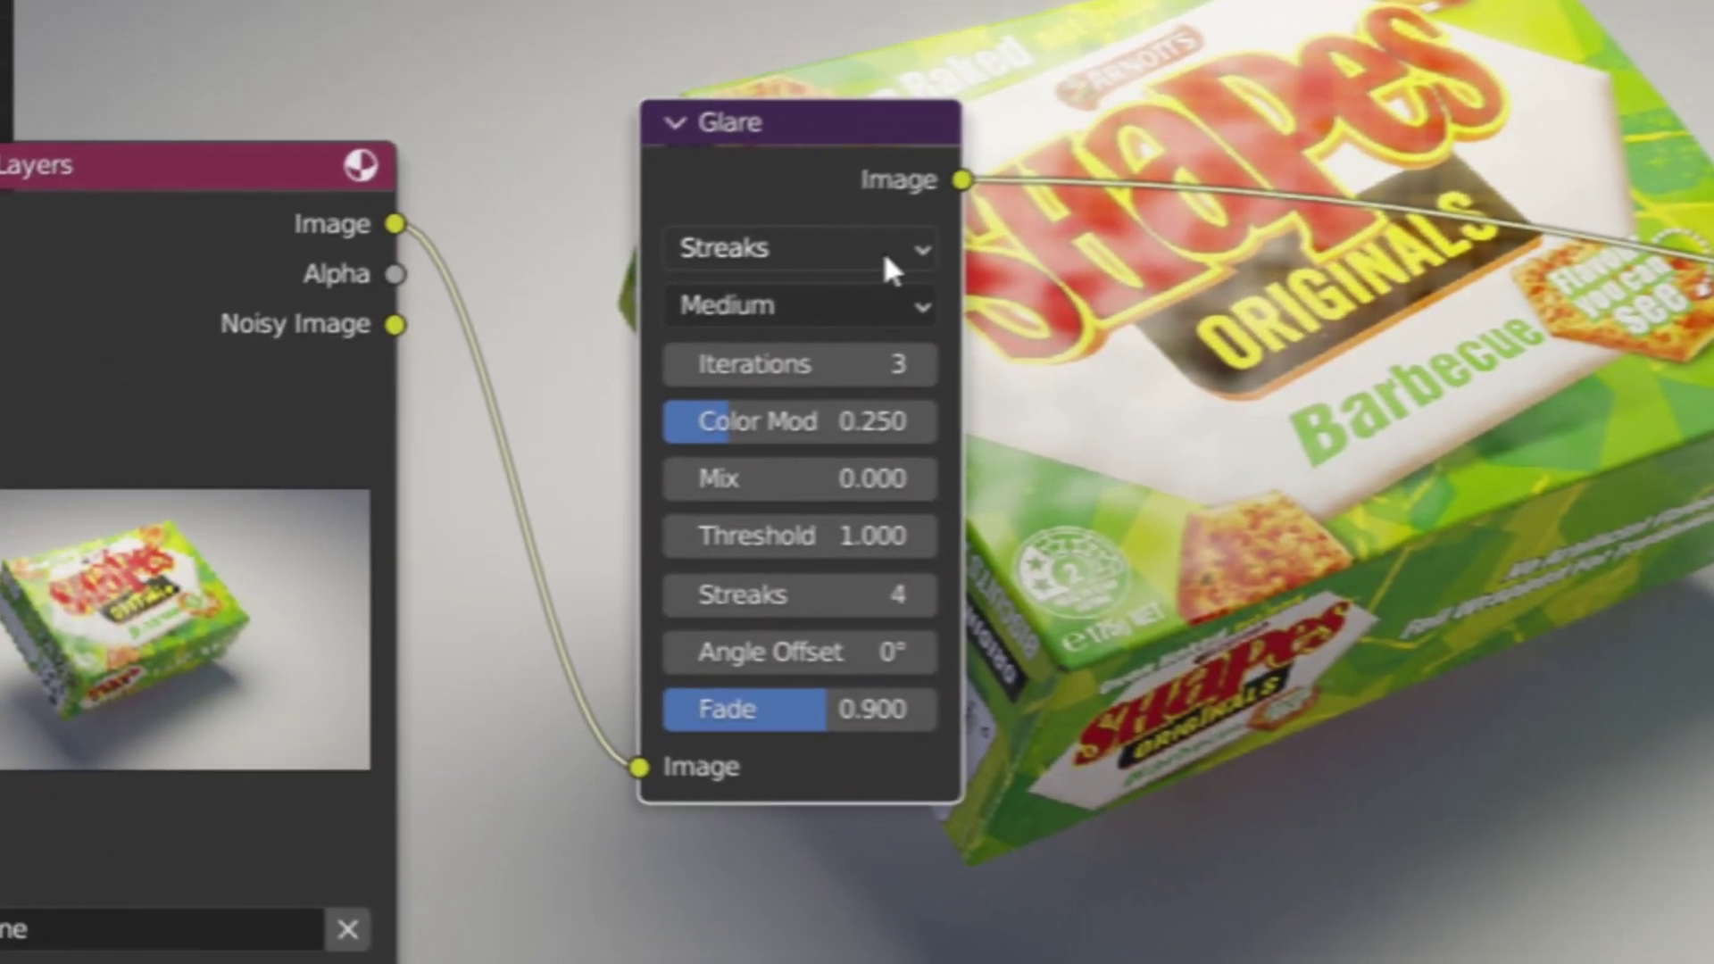
# Set the Glare node to Streaks with High quality and a Mix of 1.000.
pyautogui.click(924, 425)
pyautogui.click(783, 339)
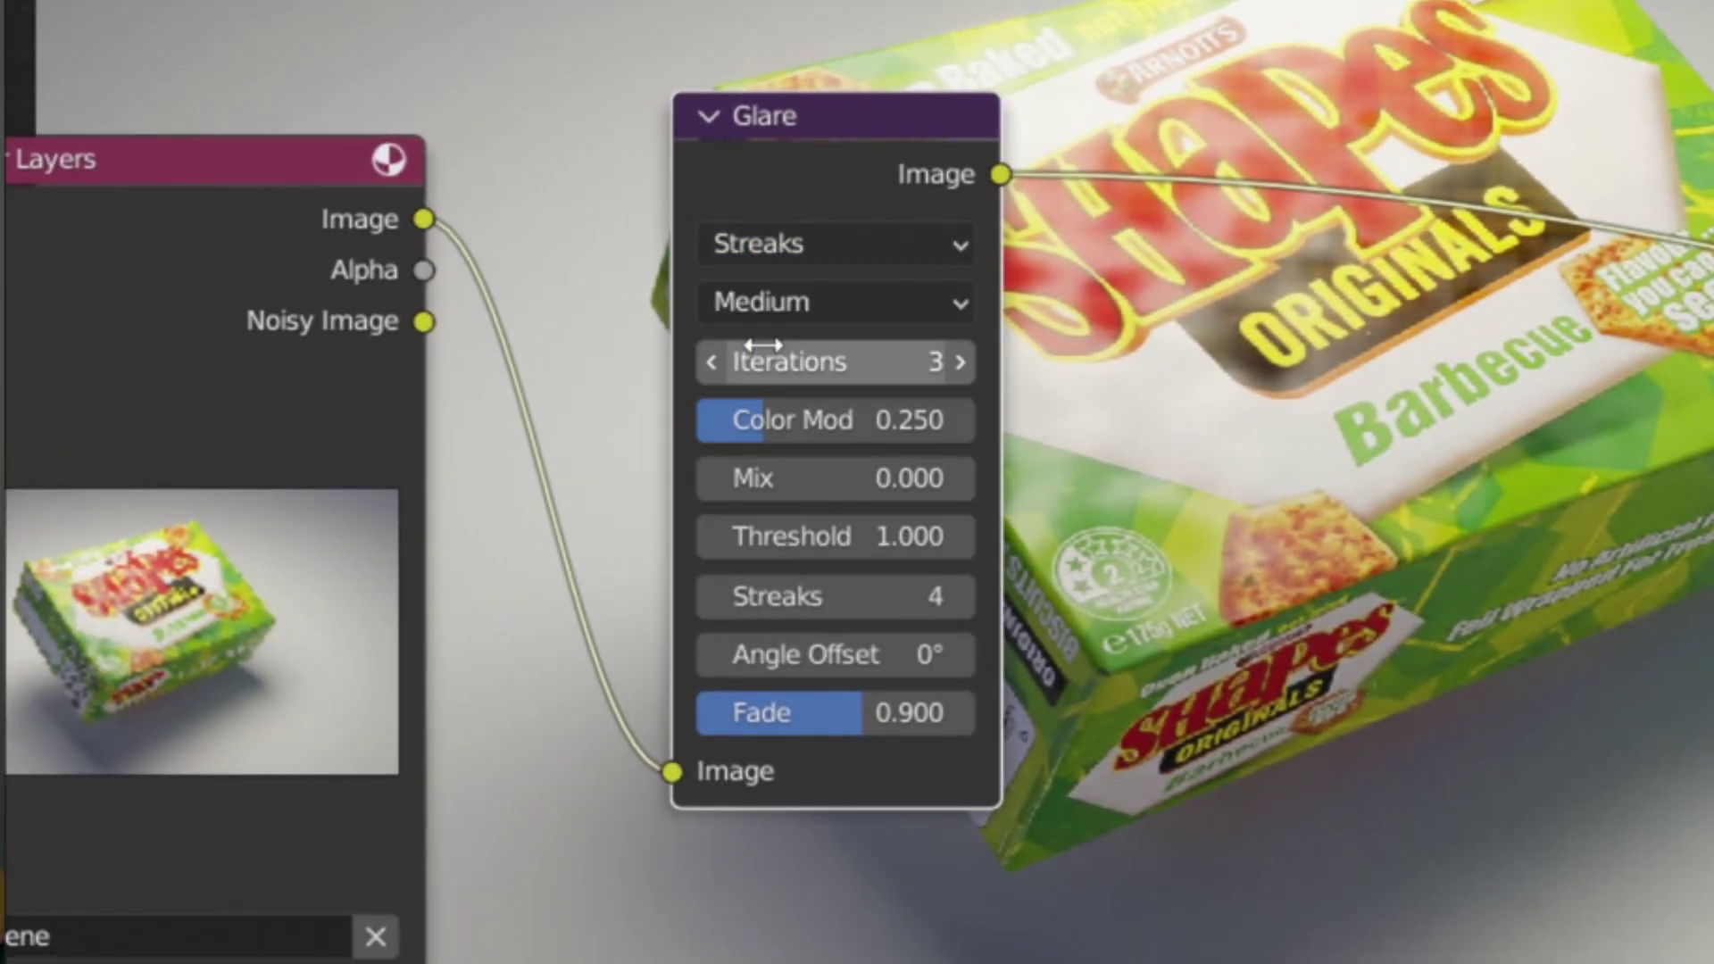
pyautogui.click(855, 309)
pyautogui.click(883, 359)
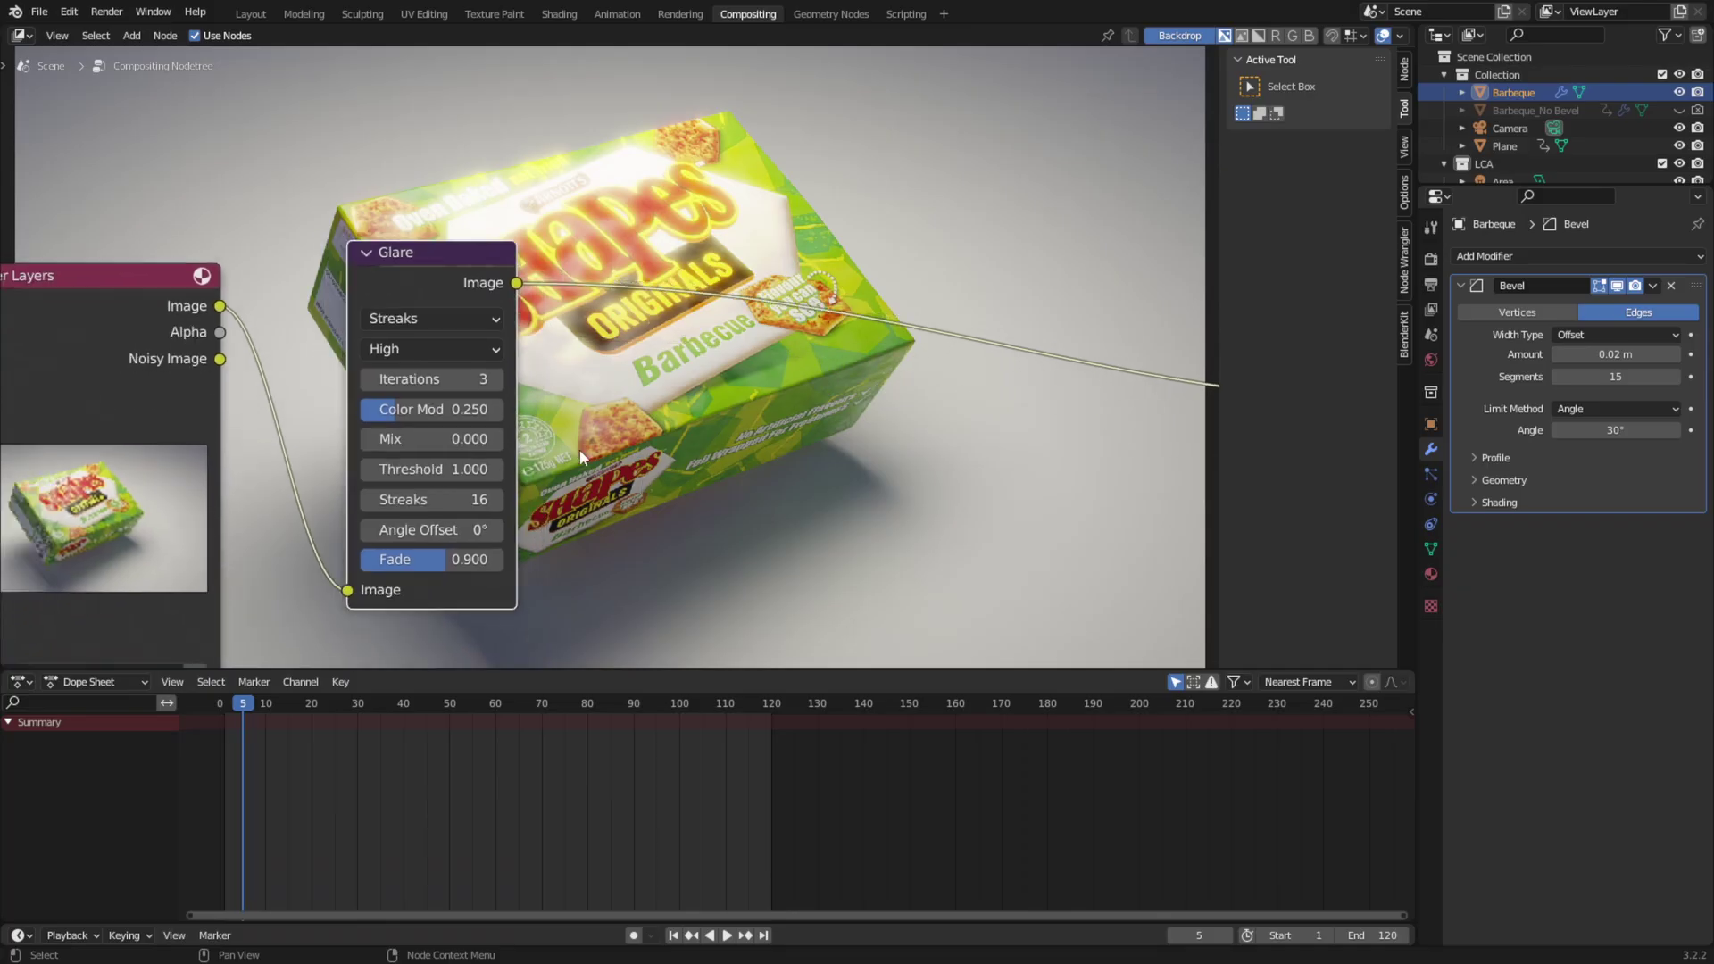
pyautogui.moveTo(446, 433); pyautogui.dragTo(500, 433)
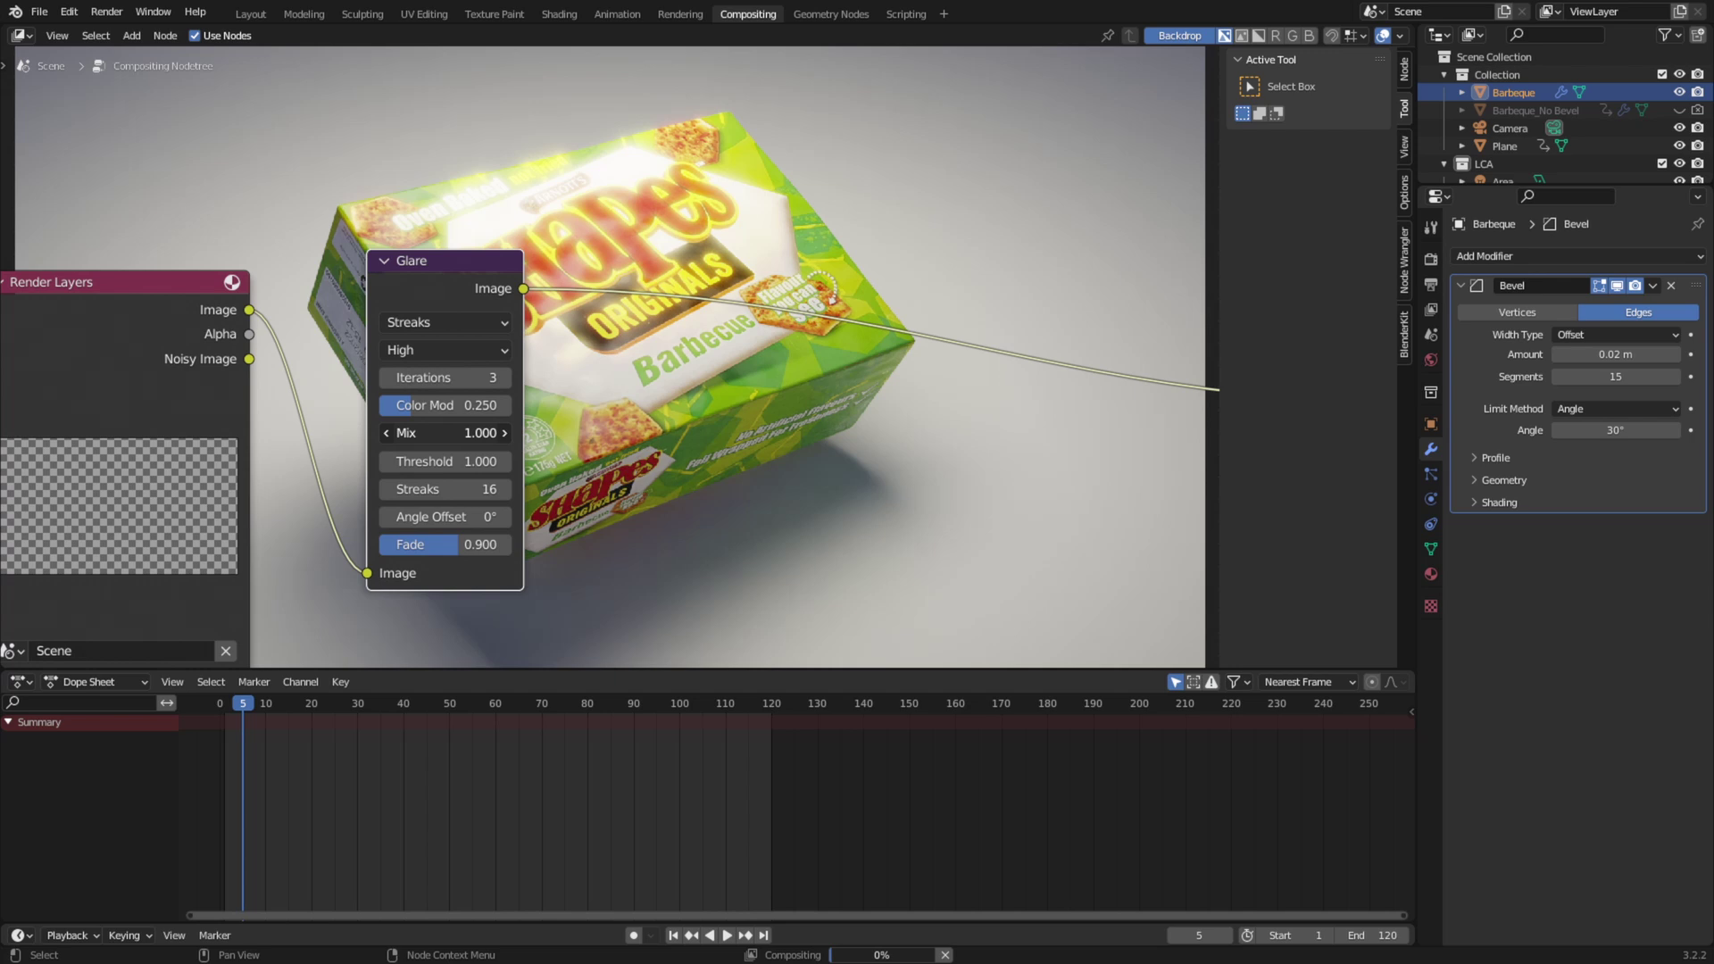
# Insert a Mix node on the link after the Glare node.
pyautogui.moveTo(443, 432); pyautogui.dragTo(299, 428, button='middle')
pyautogui.hotkey('shift', 'a')
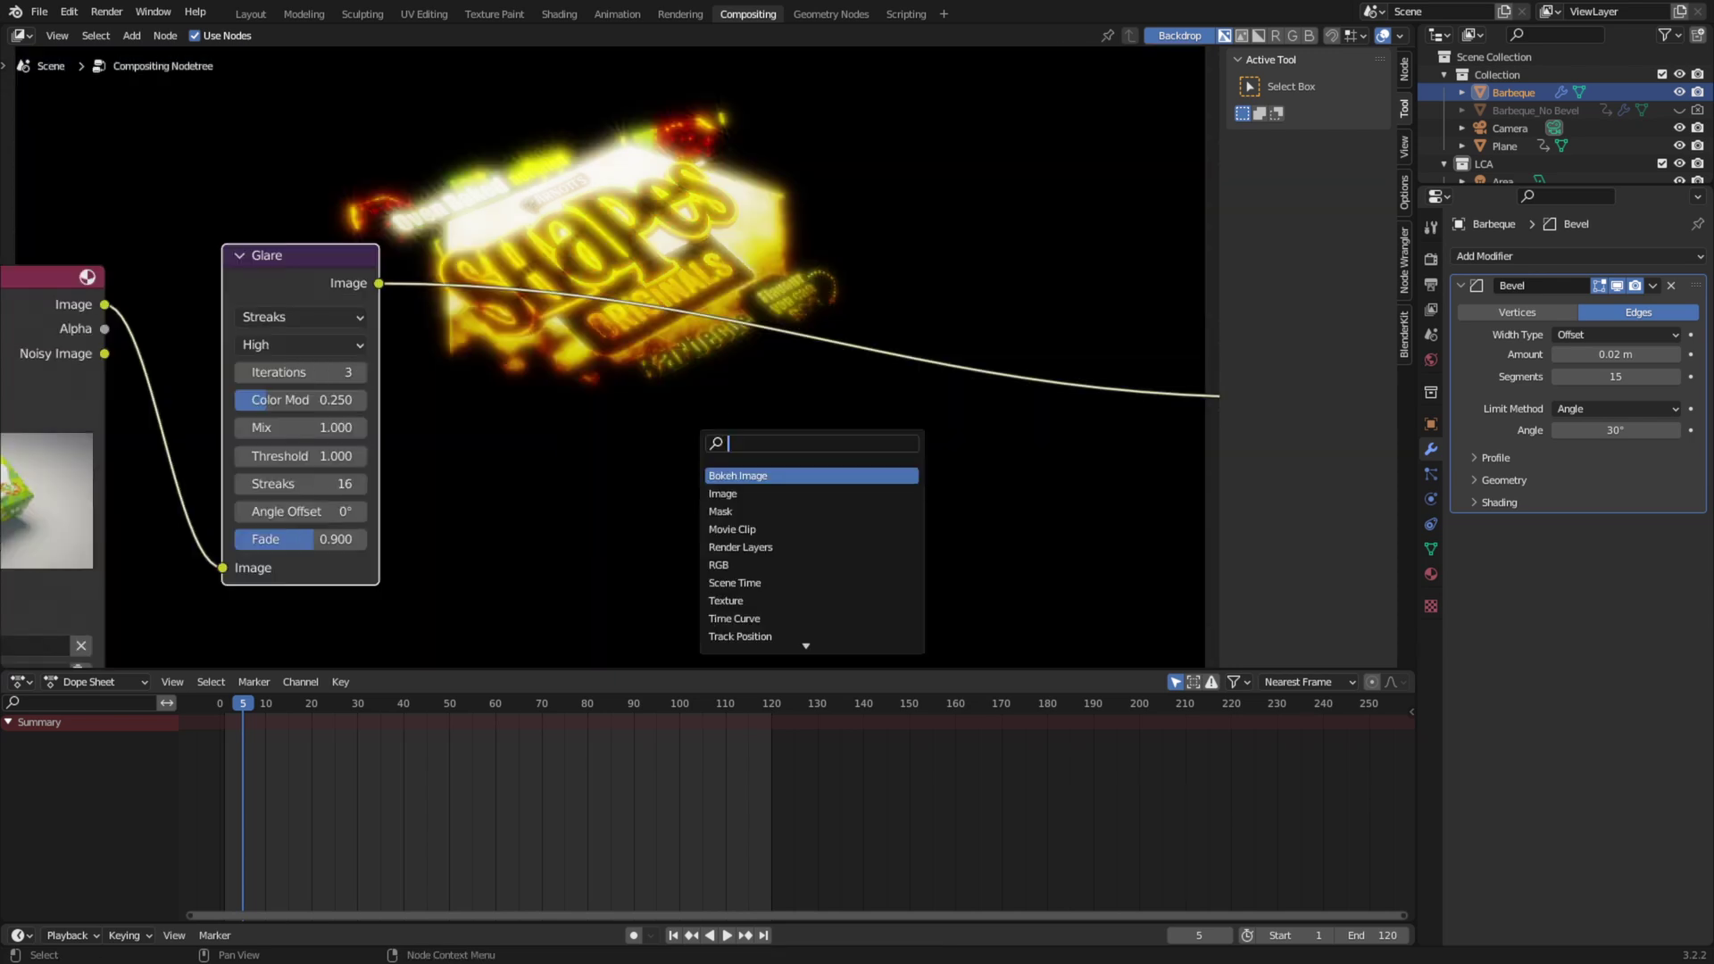
pyautogui.press('Return')
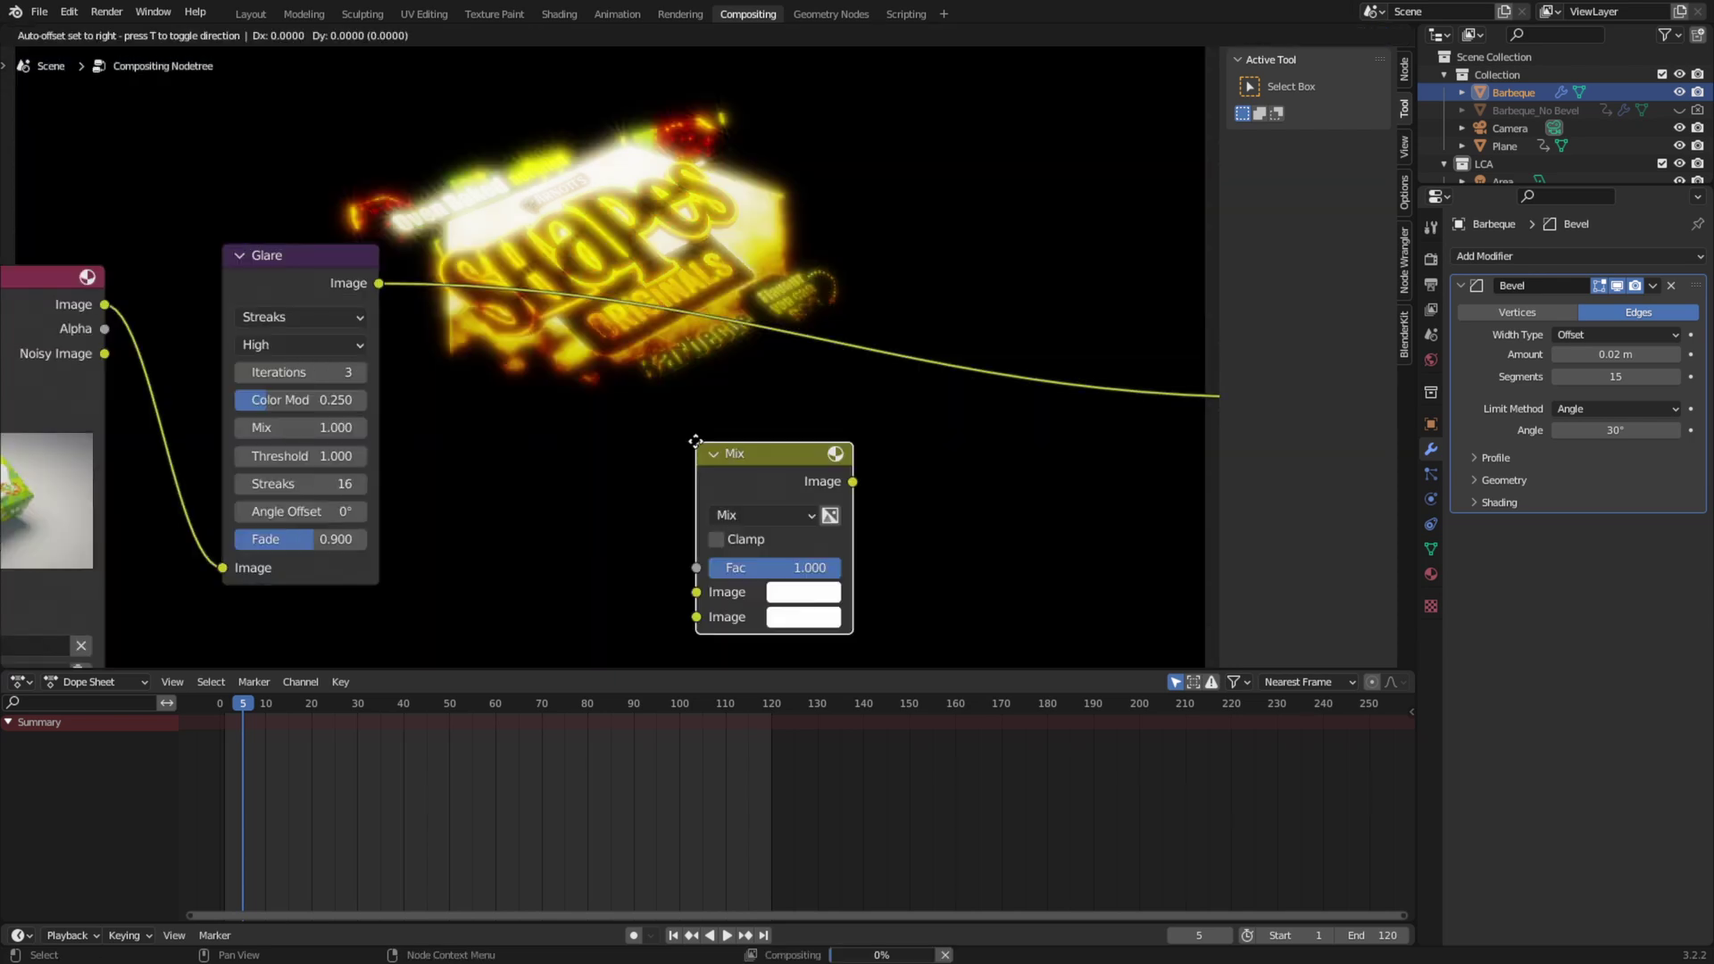
pyautogui.click(637, 297)
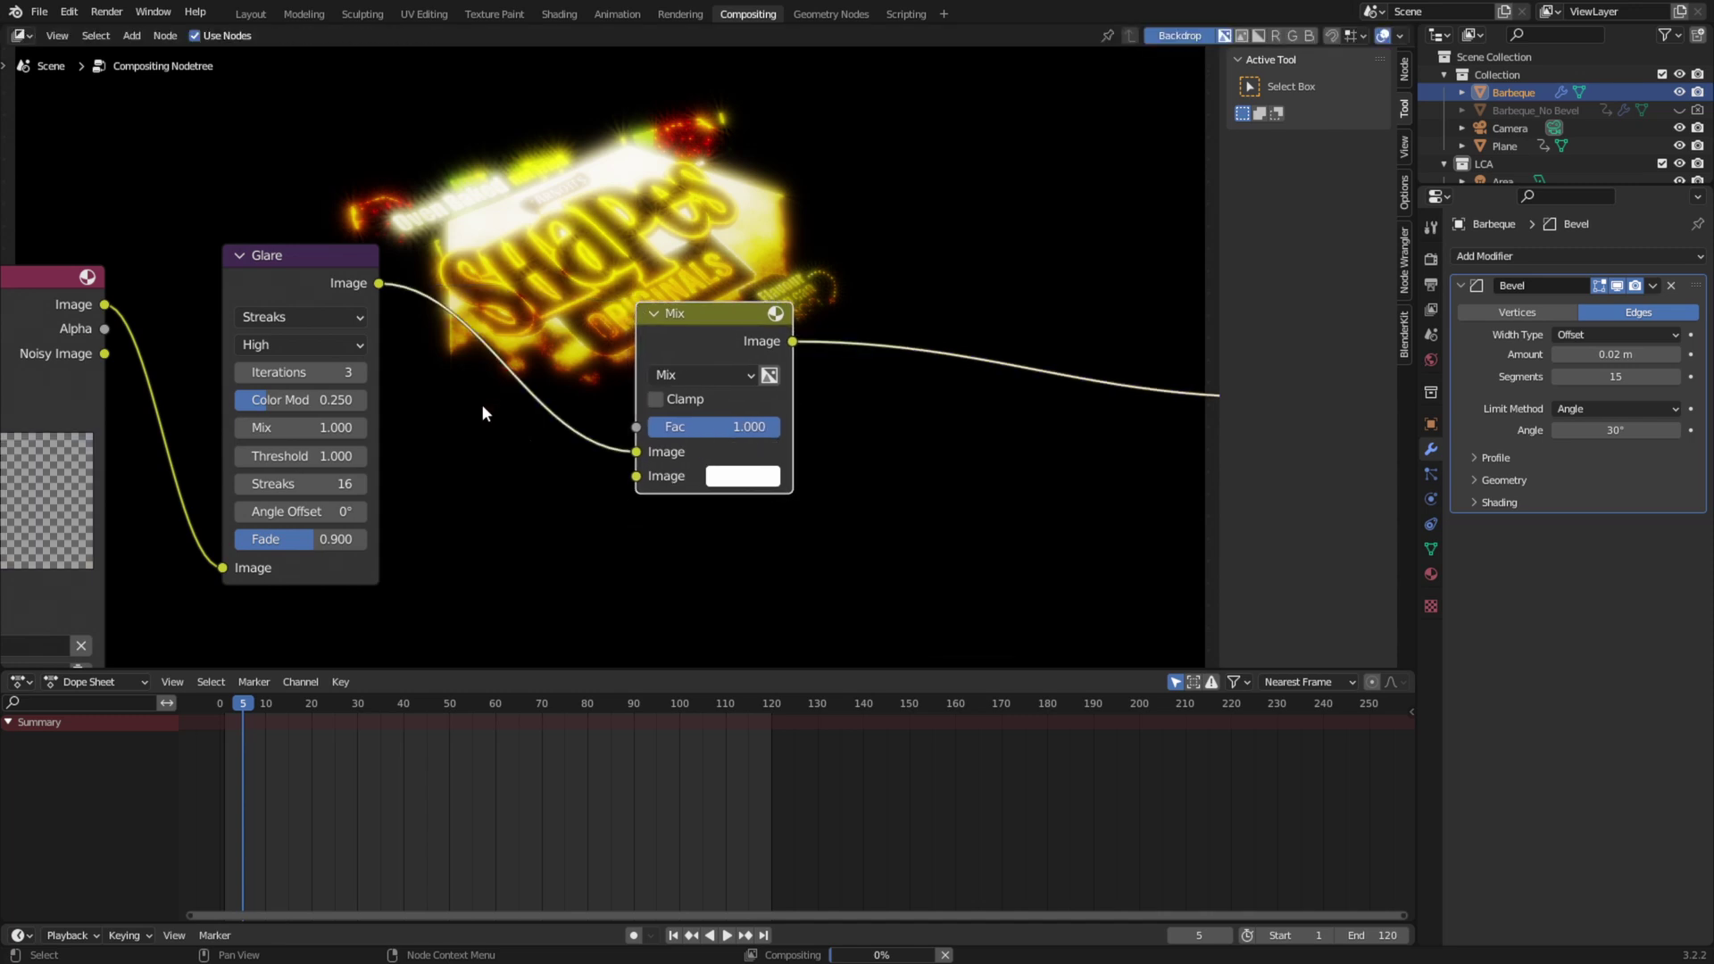
# Connect the Render Layers Image to the Mix node's second Image input and set its blending mode to Add.
pyautogui.click(103, 309)
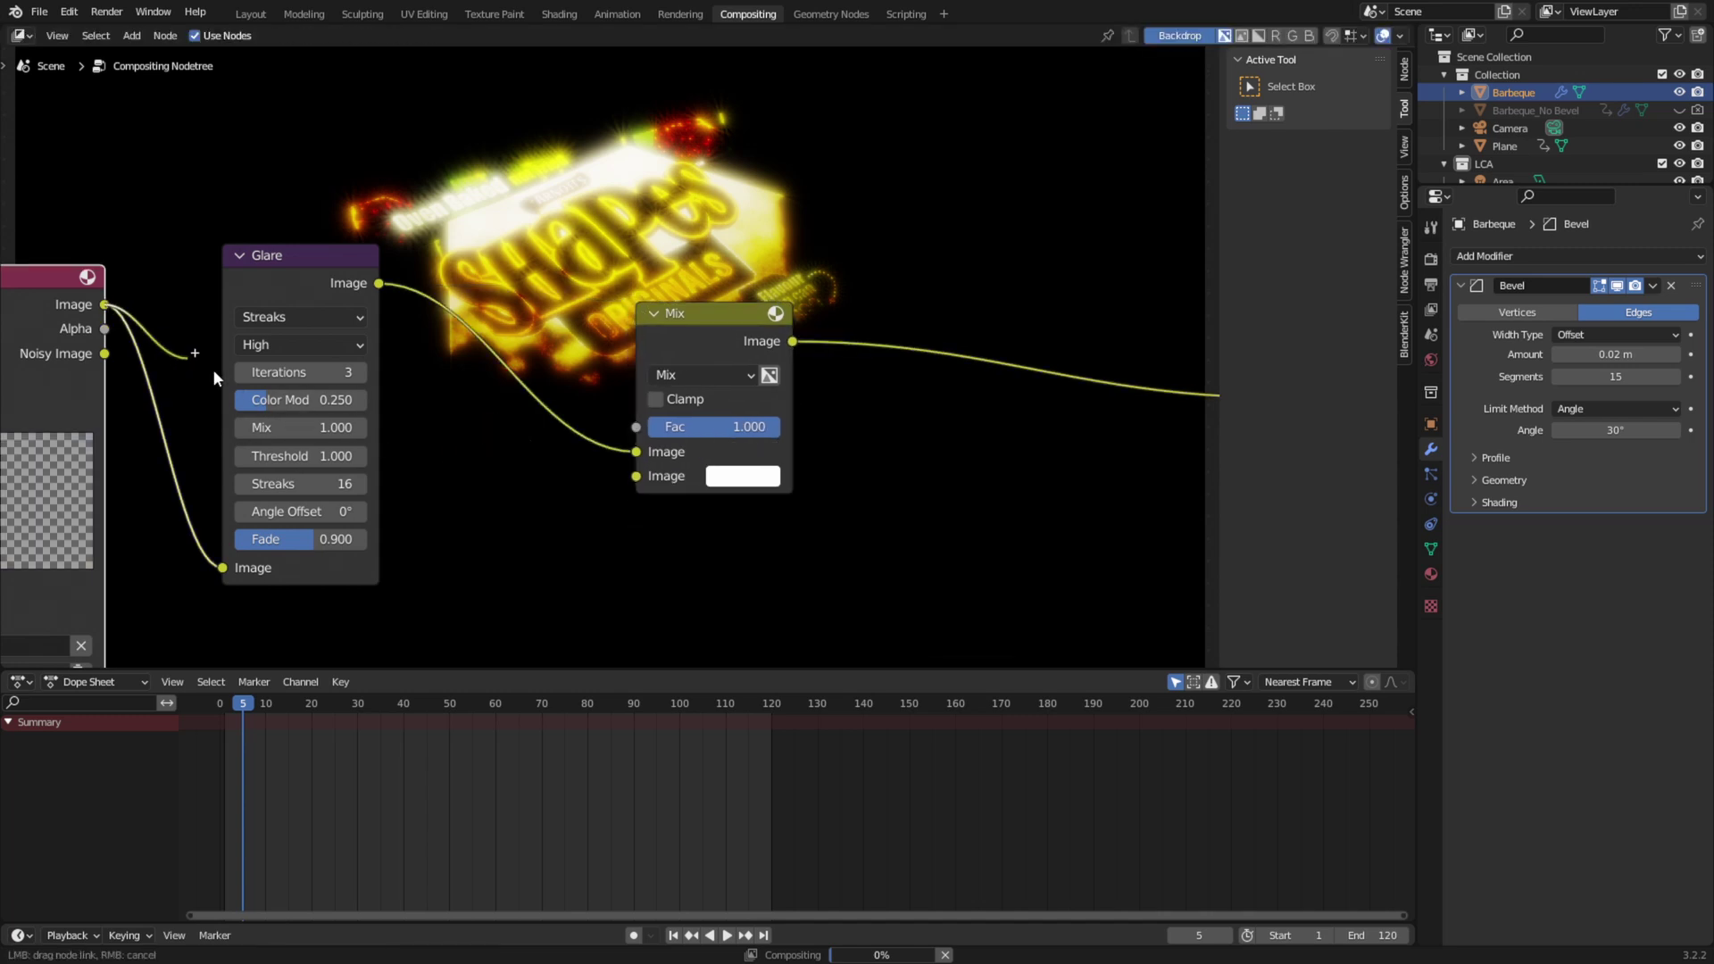
pyautogui.moveTo(640, 471); pyautogui.dragTo(640, 471)
pyautogui.click(773, 387)
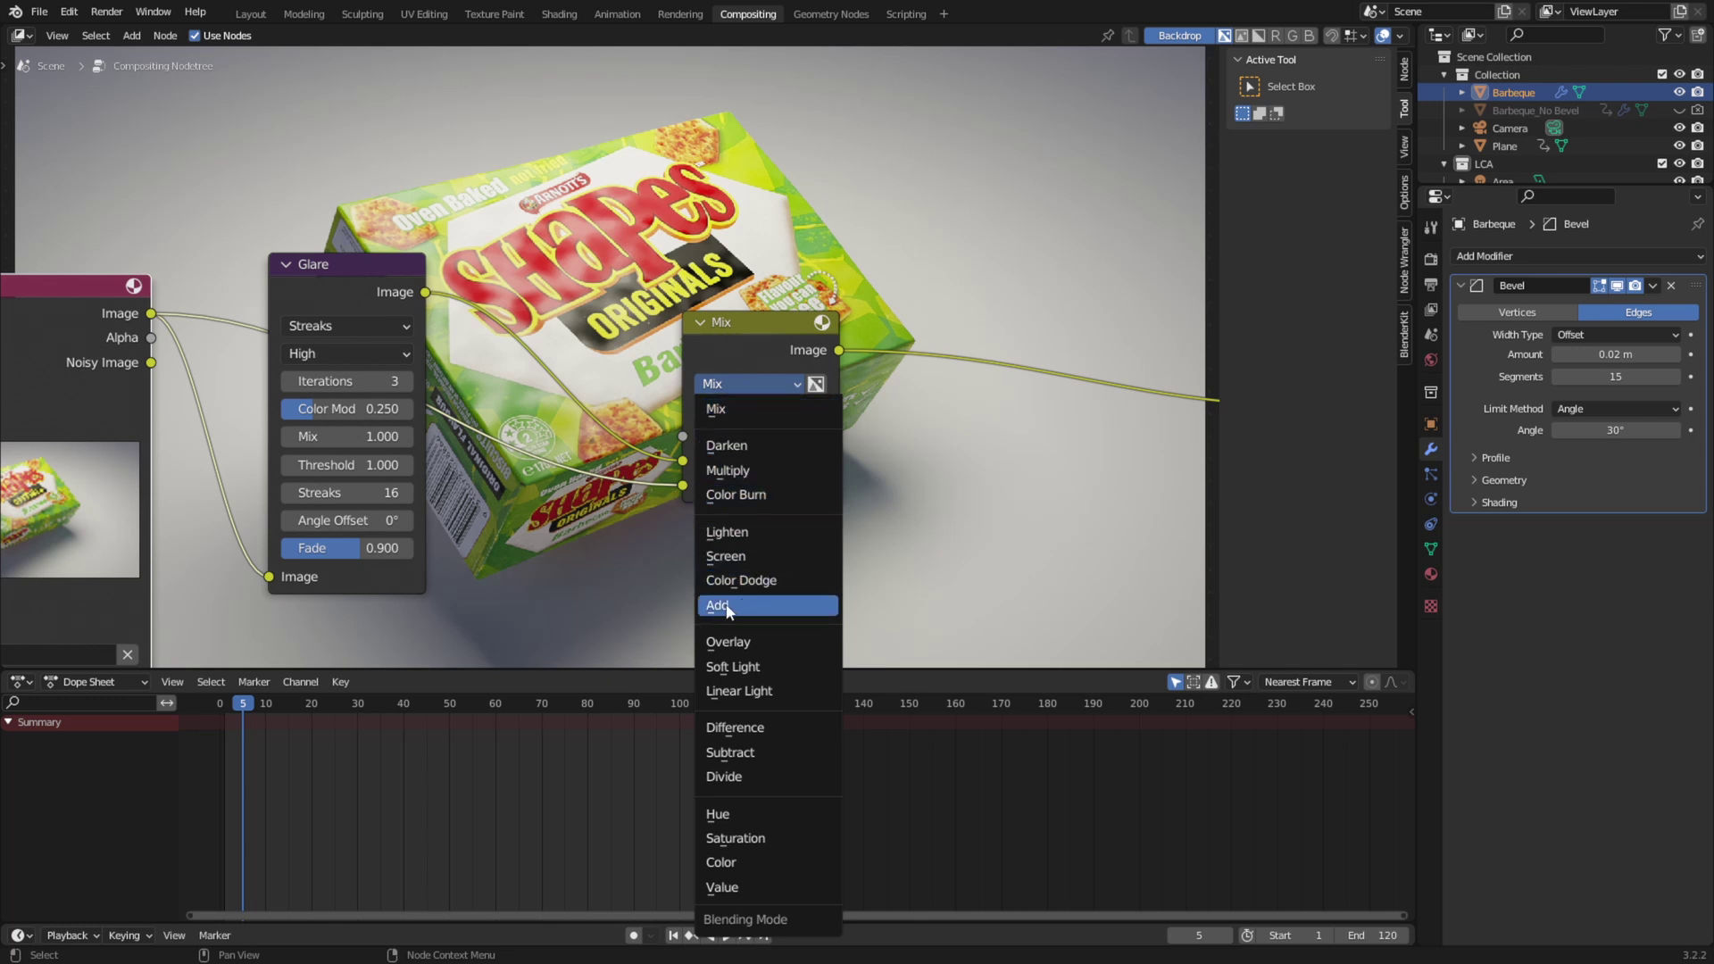
pyautogui.click(751, 607)
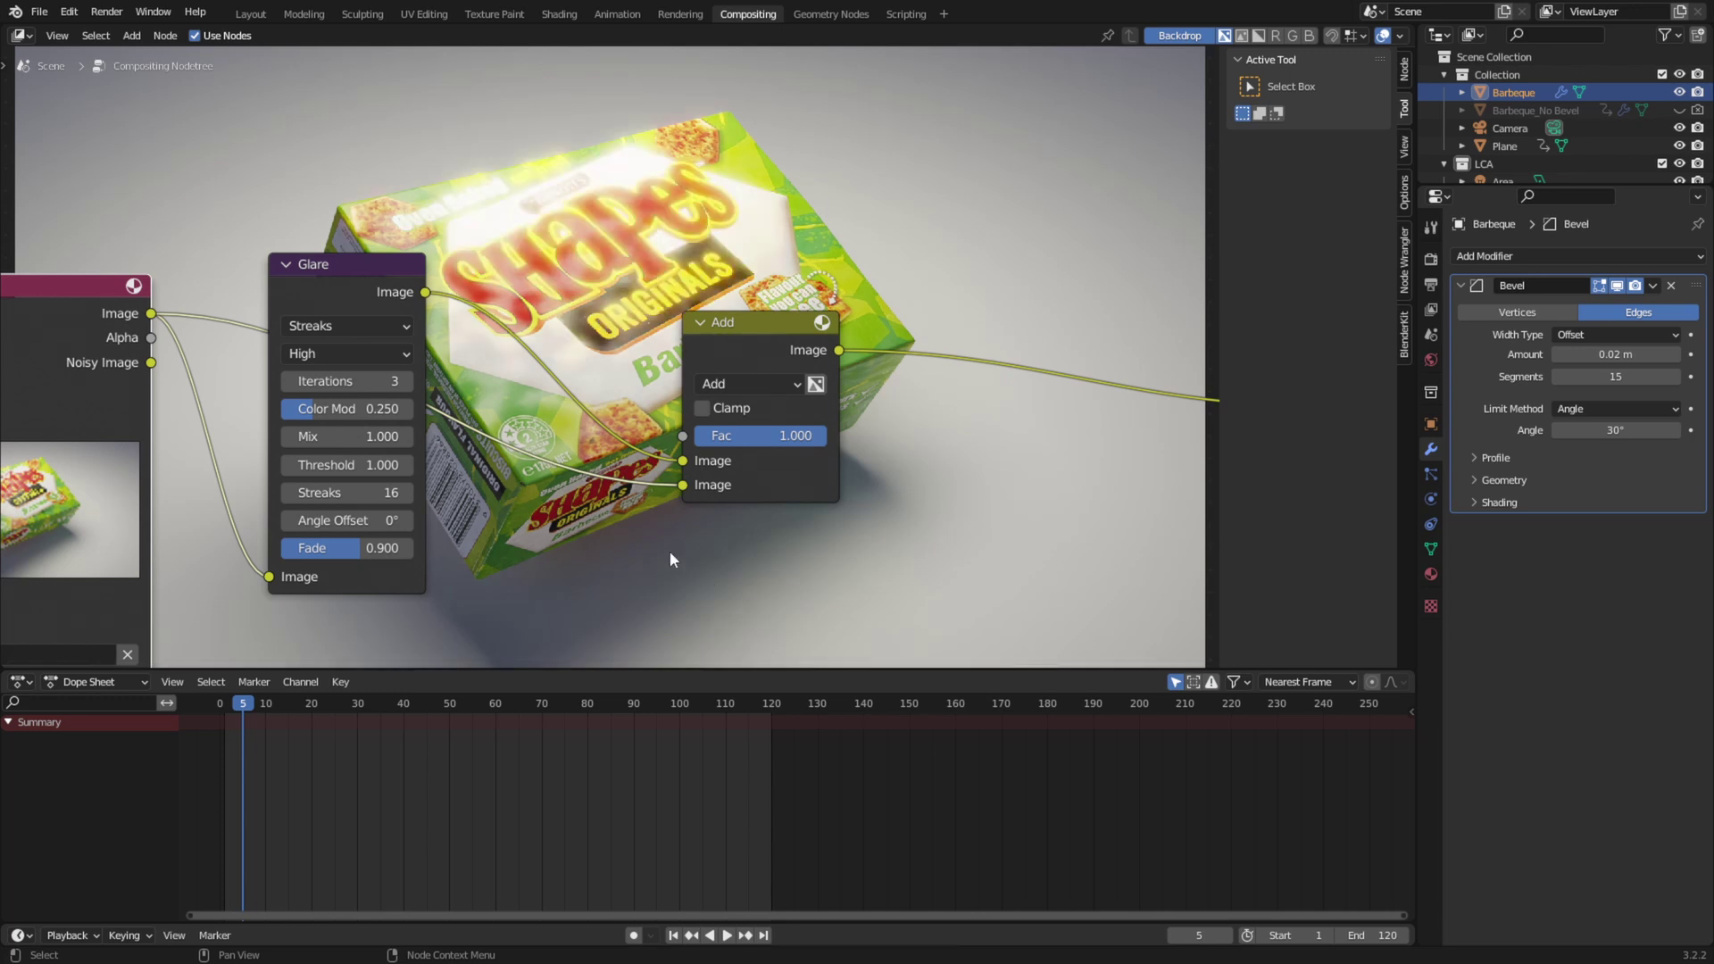
# Insert a Lens Distortion node between the Add node and the output nodes.
pyautogui.scroll(-3, 669, 550)
pyautogui.moveTo(569, 553); pyautogui.dragTo(467, 718, button='middle')
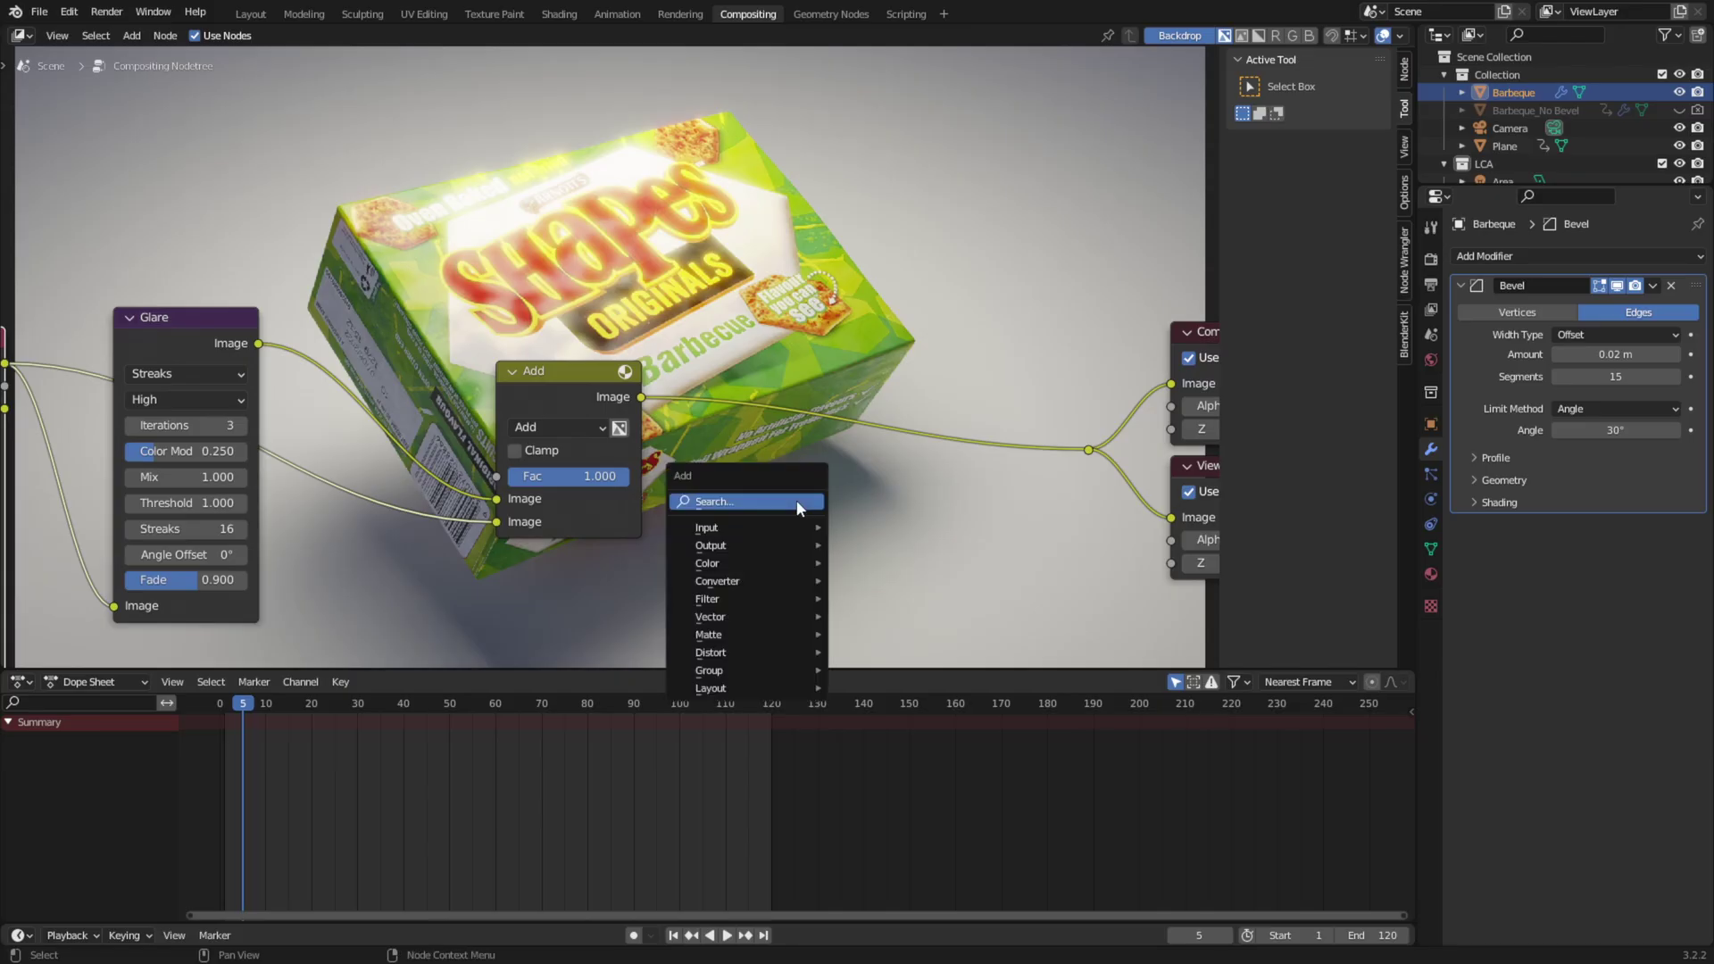
pyautogui.click(797, 503)
pyautogui.press('Return')
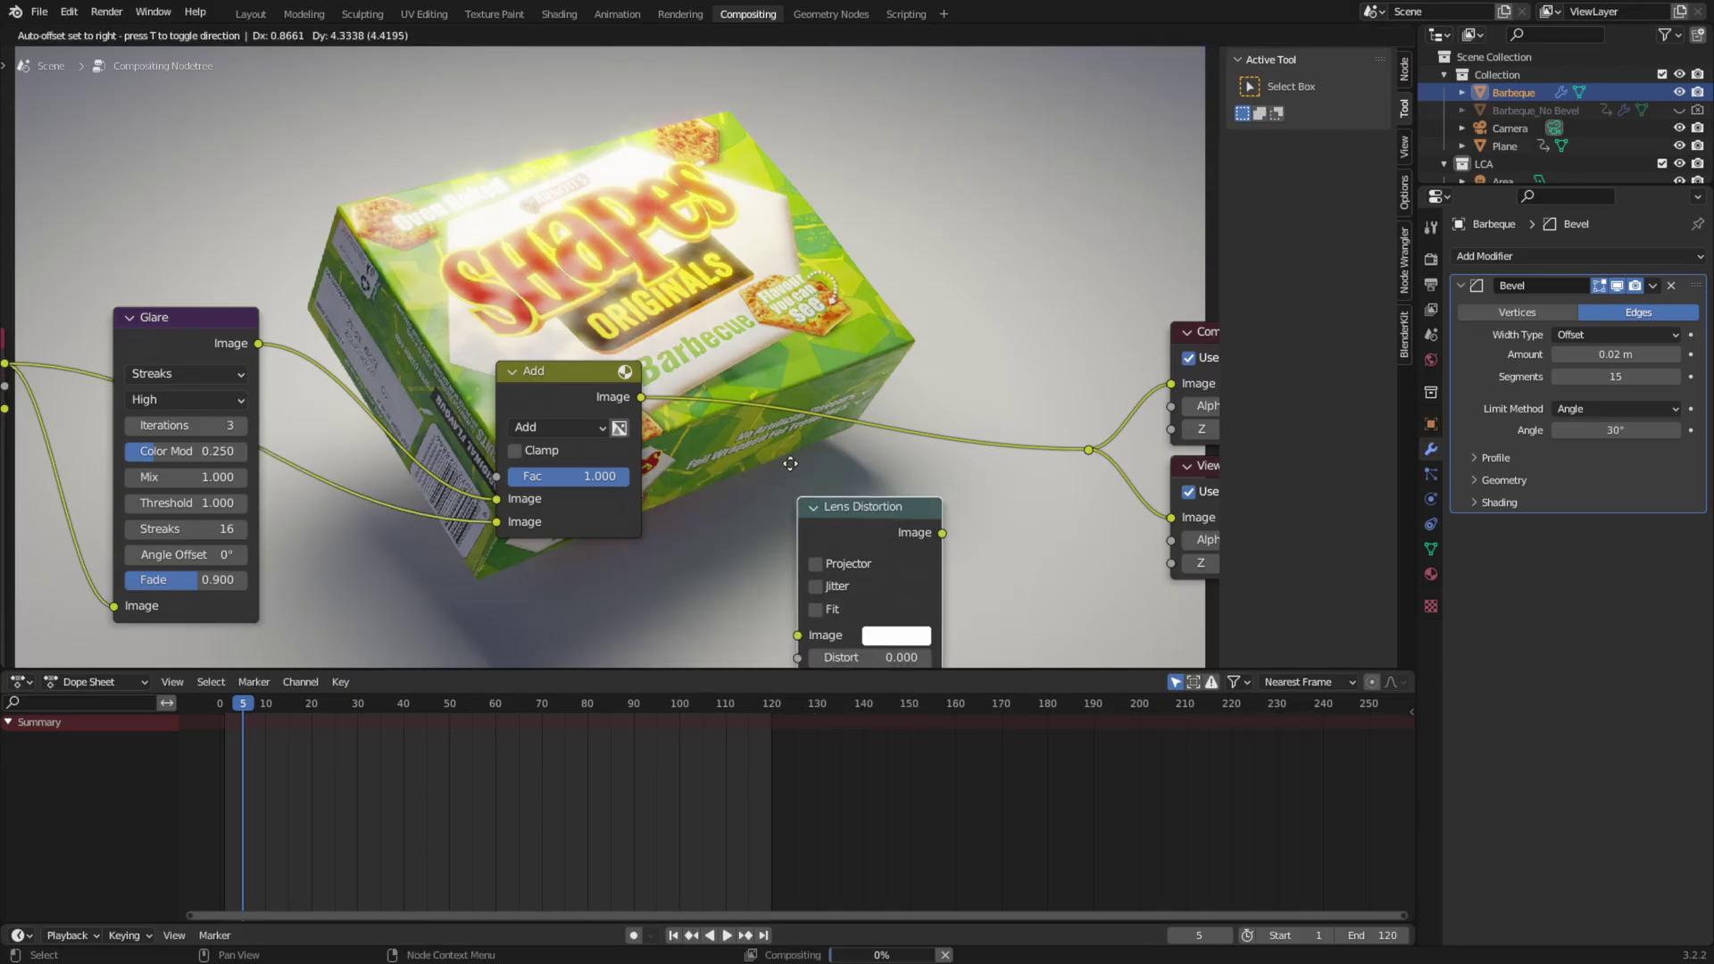
pyautogui.click(760, 386)
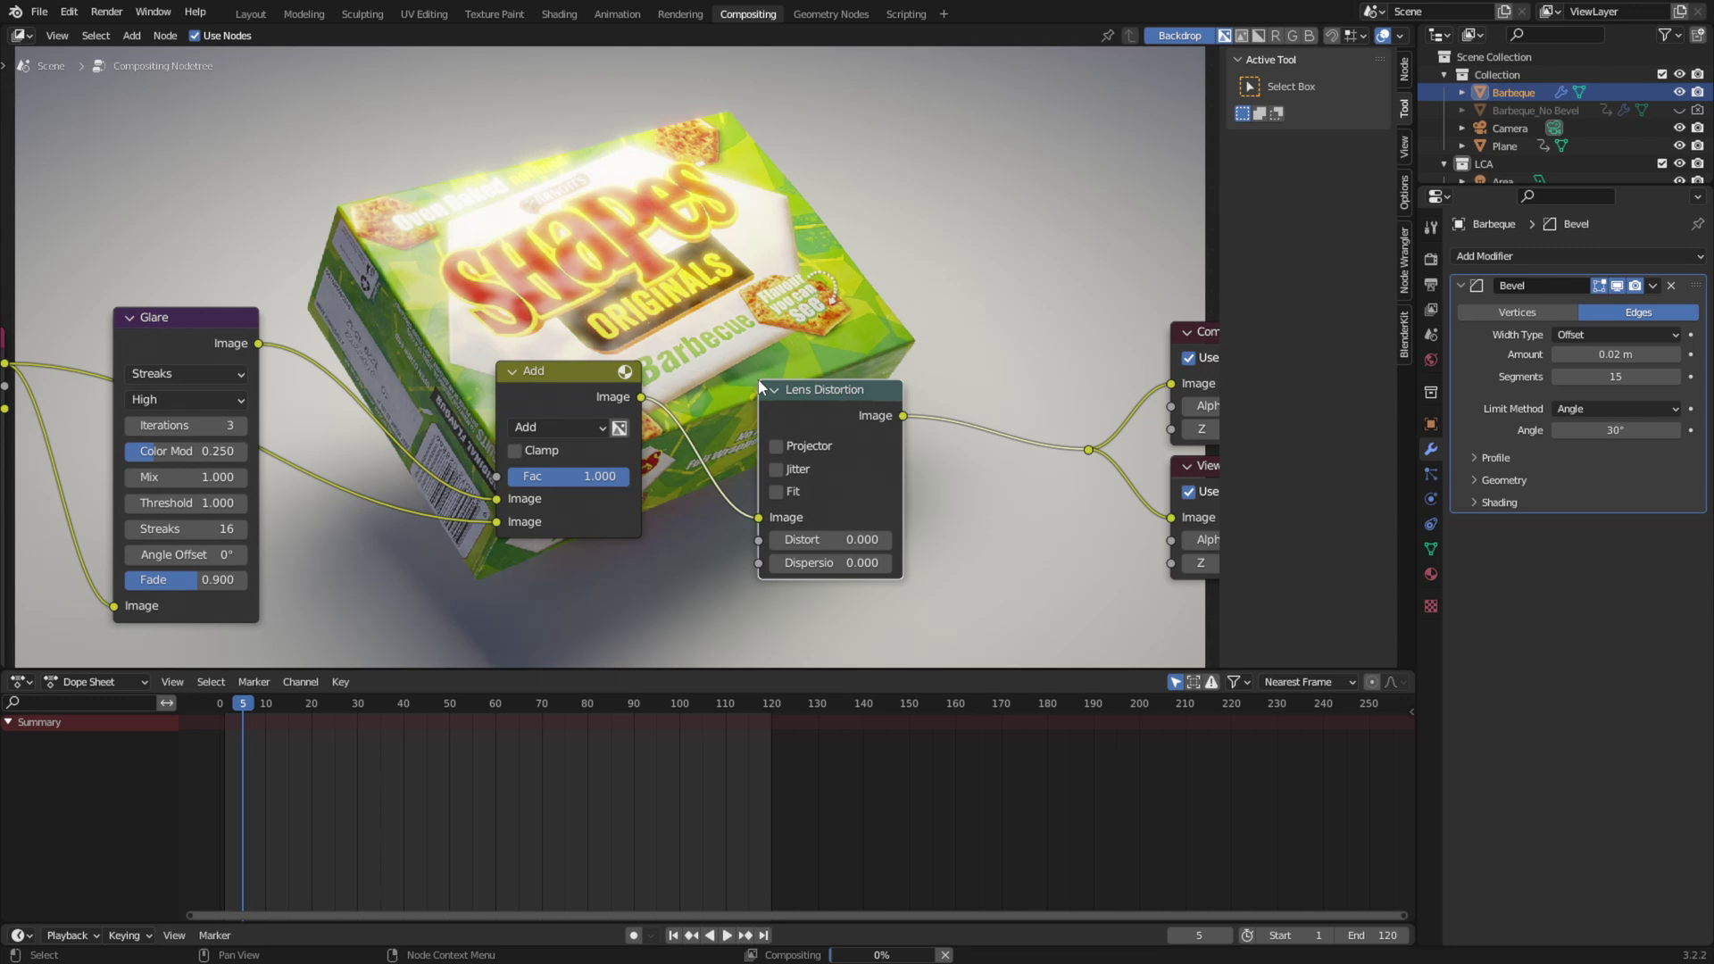
# Shrink the backdrop image to examine the lens distortion across the whole frame.
pyautogui.moveTo(789, 470); pyautogui.dragTo(675, 410, button='middle')
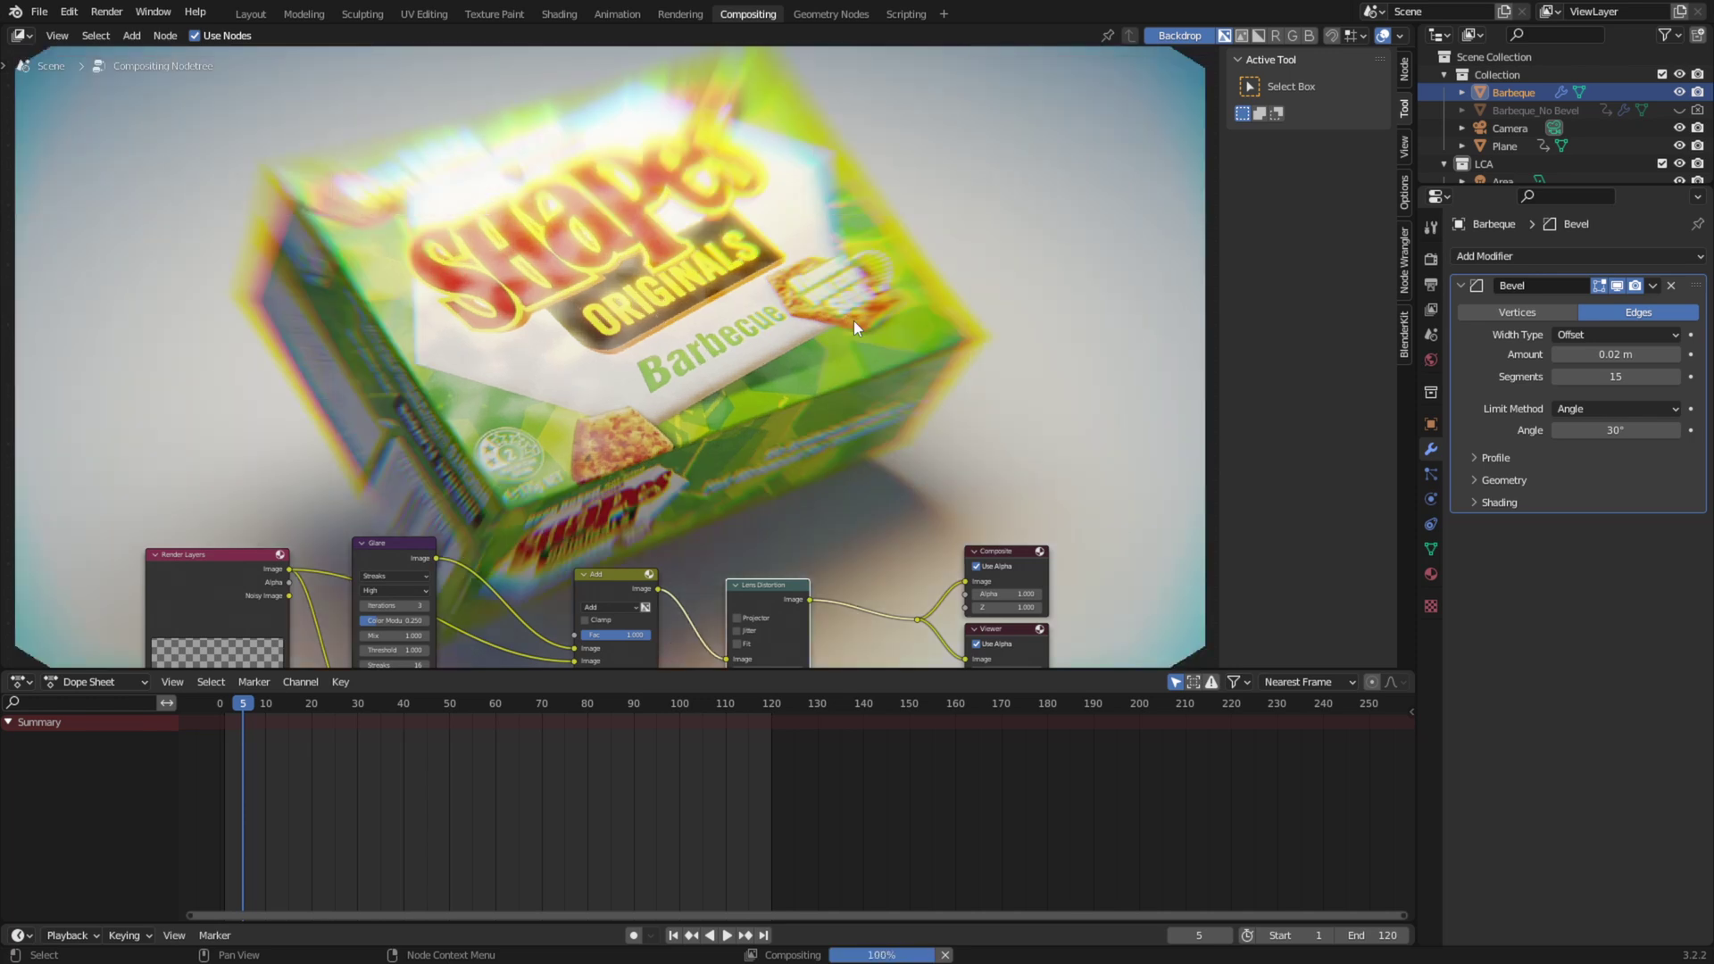
pyautogui.press('v')
pyautogui.press('v')
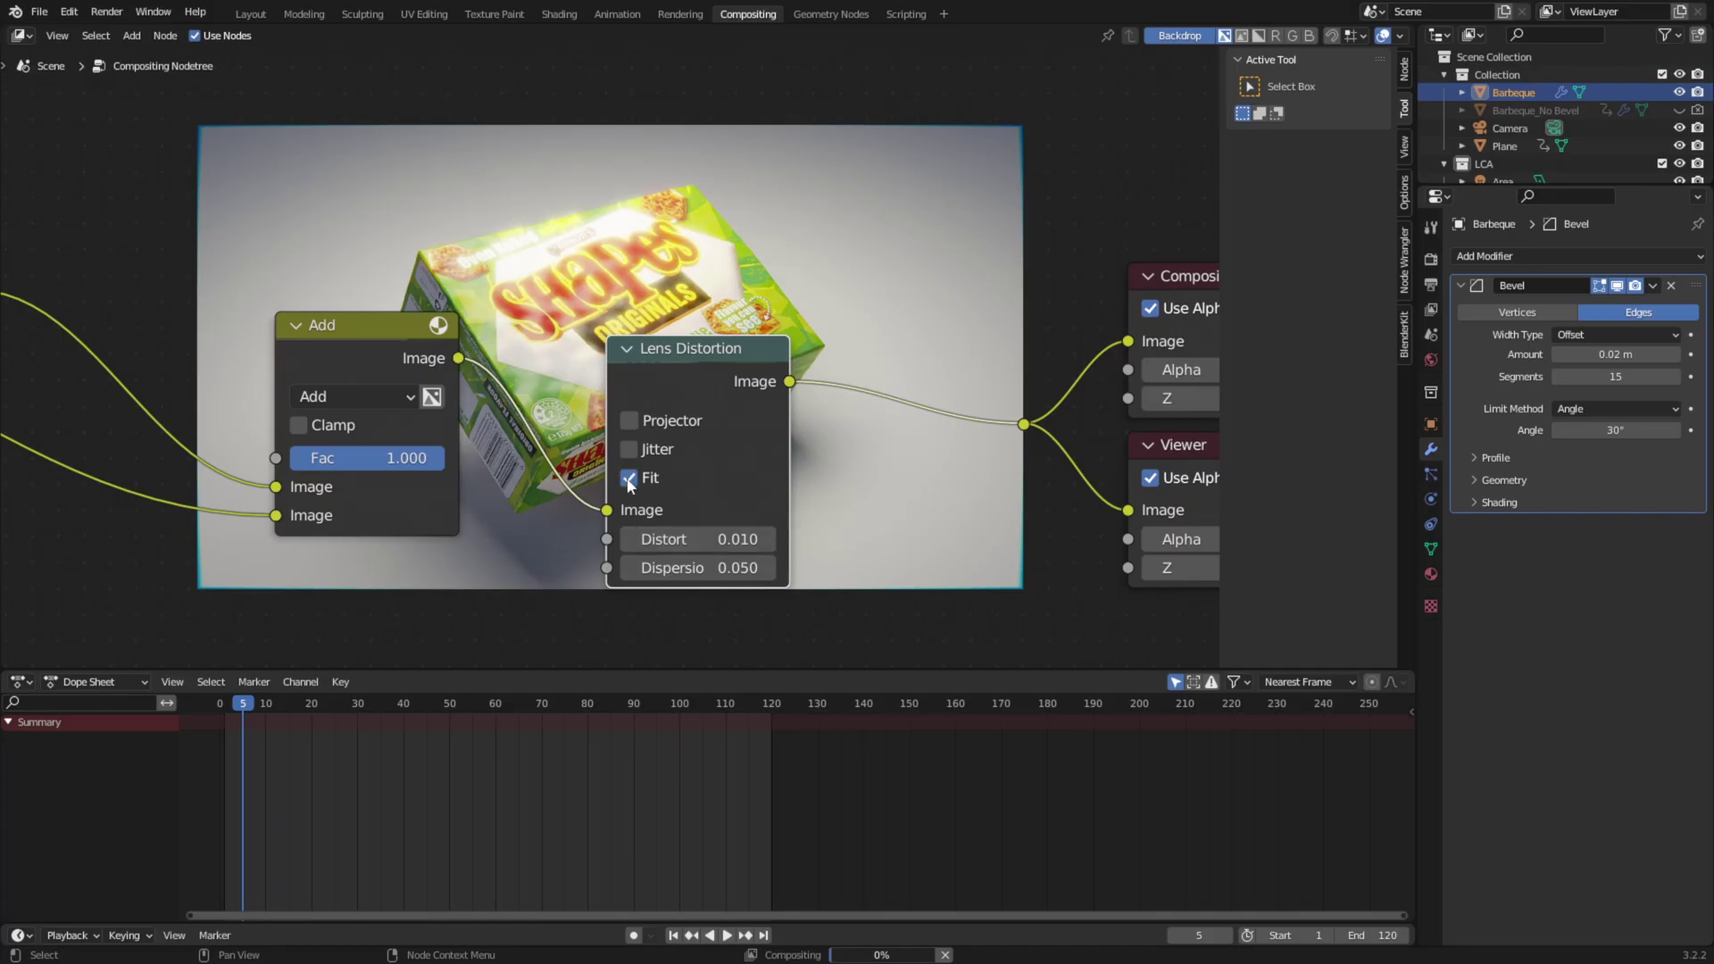
# Move the reroute point after the Lens Distortion node up towards the Composite node.
pyautogui.moveTo(853, 470); pyautogui.dragTo(466, 445, button='middle')
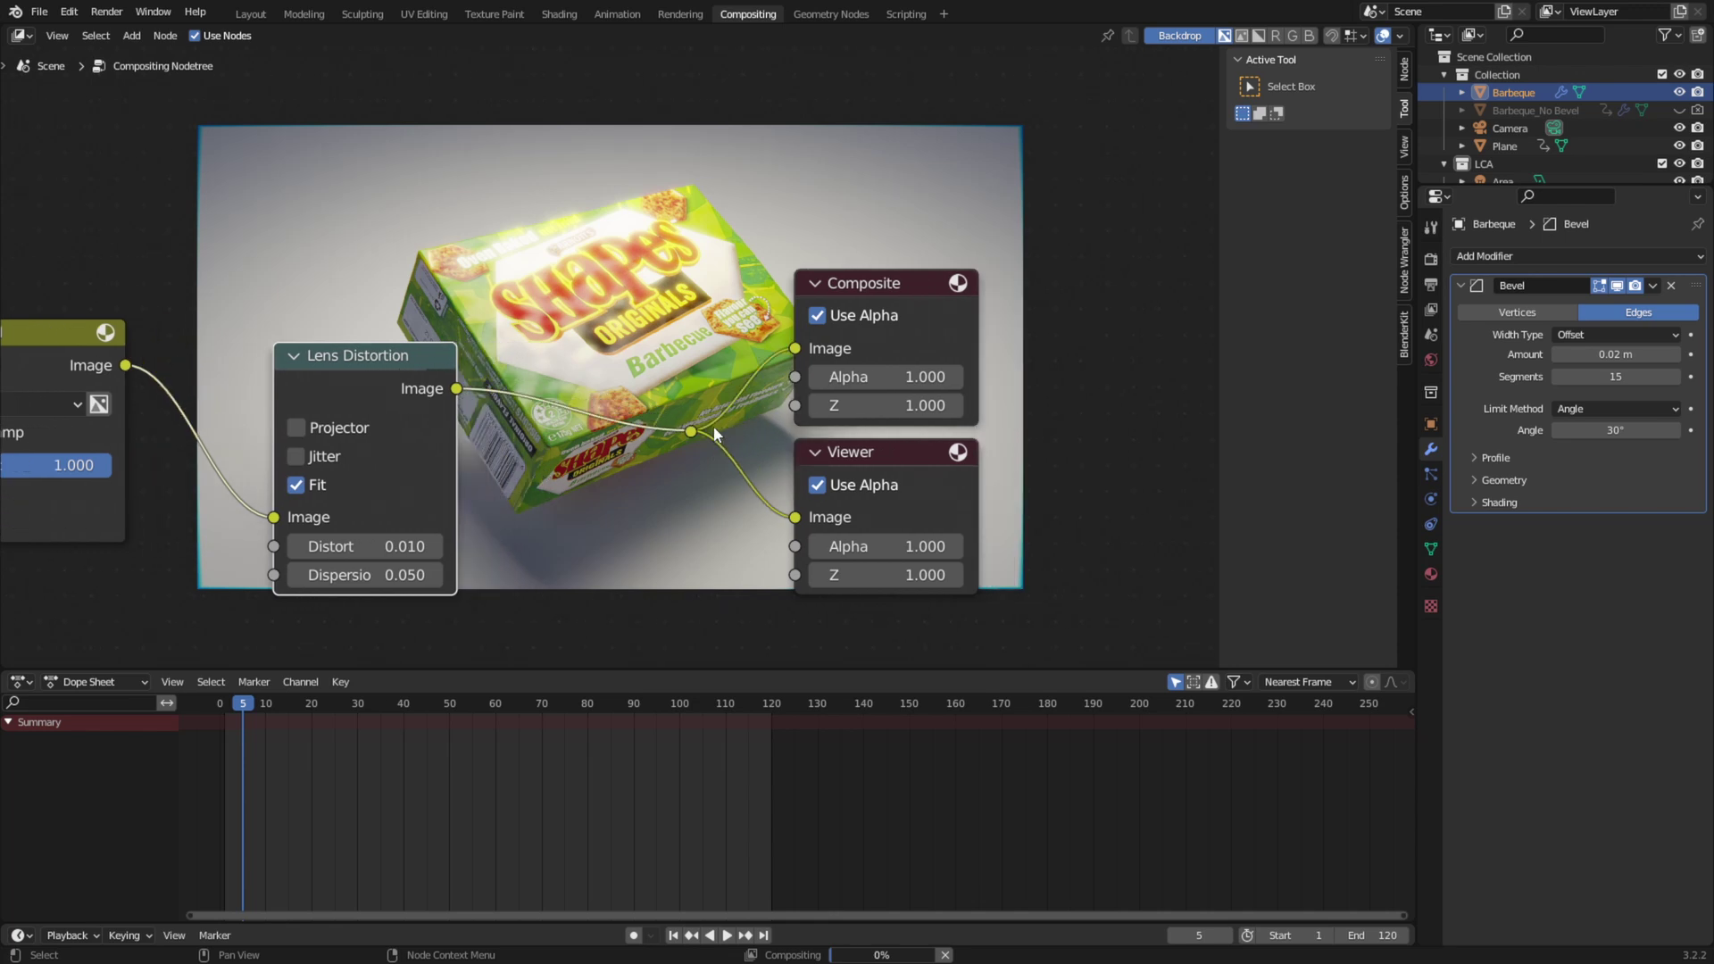
pyautogui.moveTo(689, 432); pyautogui.dragTo(768, 333)
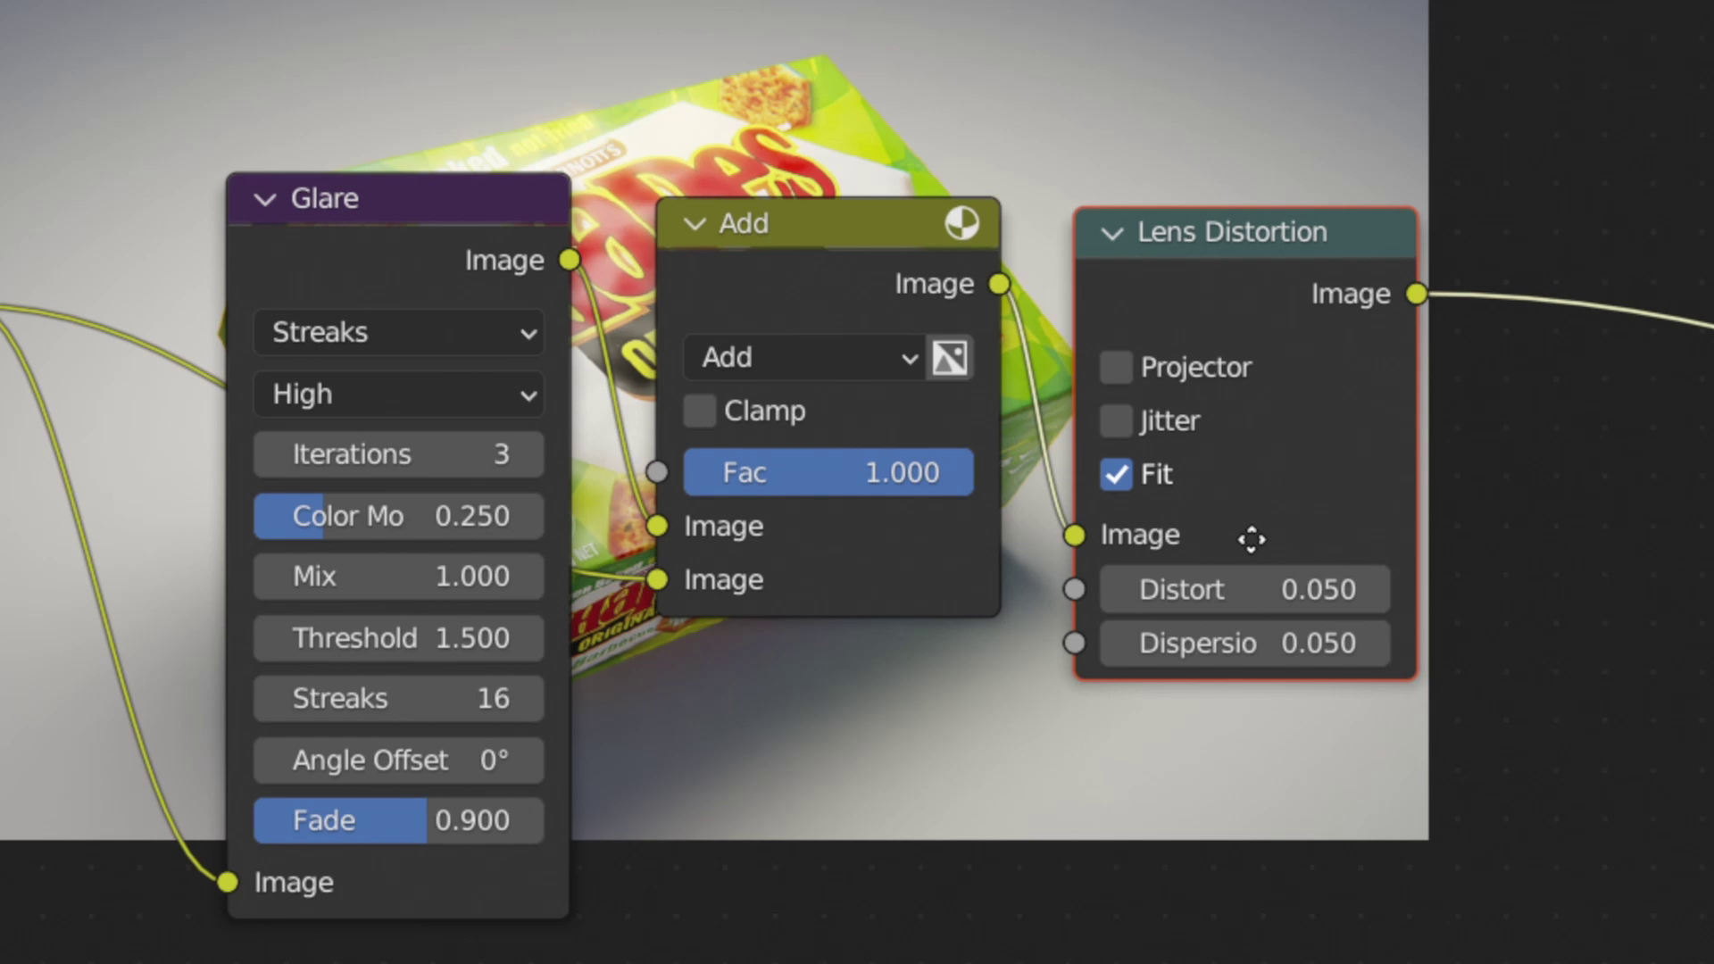
pyautogui.moveTo(918, 420); pyautogui.dragTo(922, 366, button='middle')
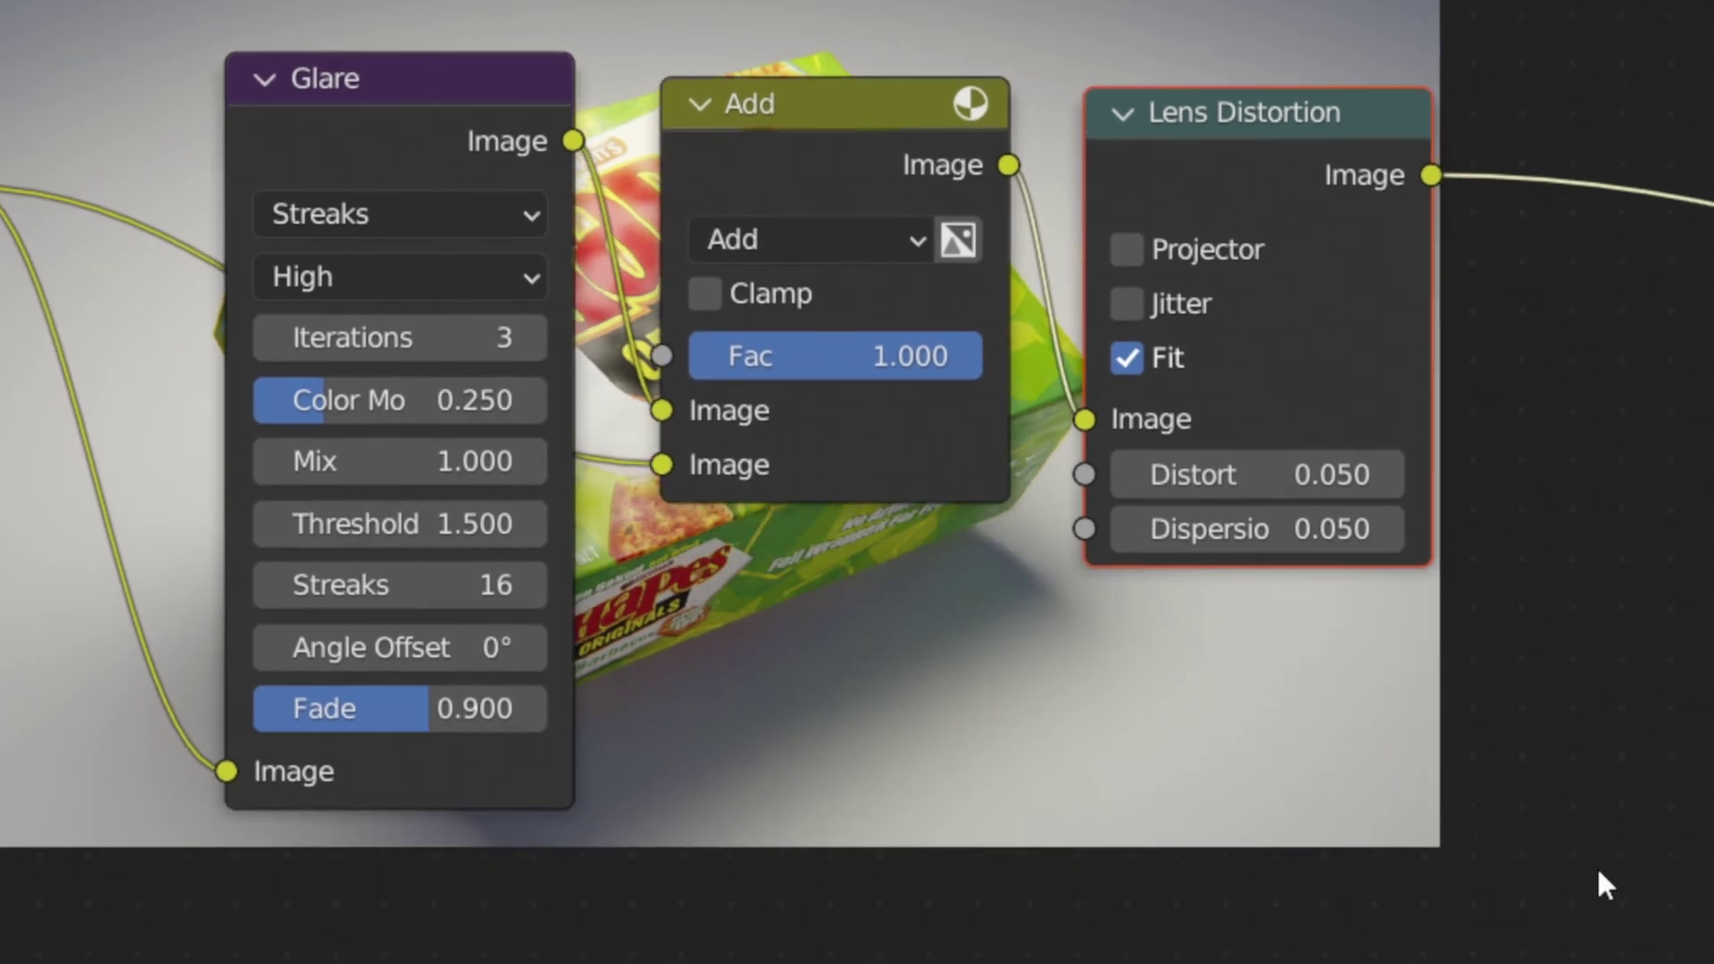